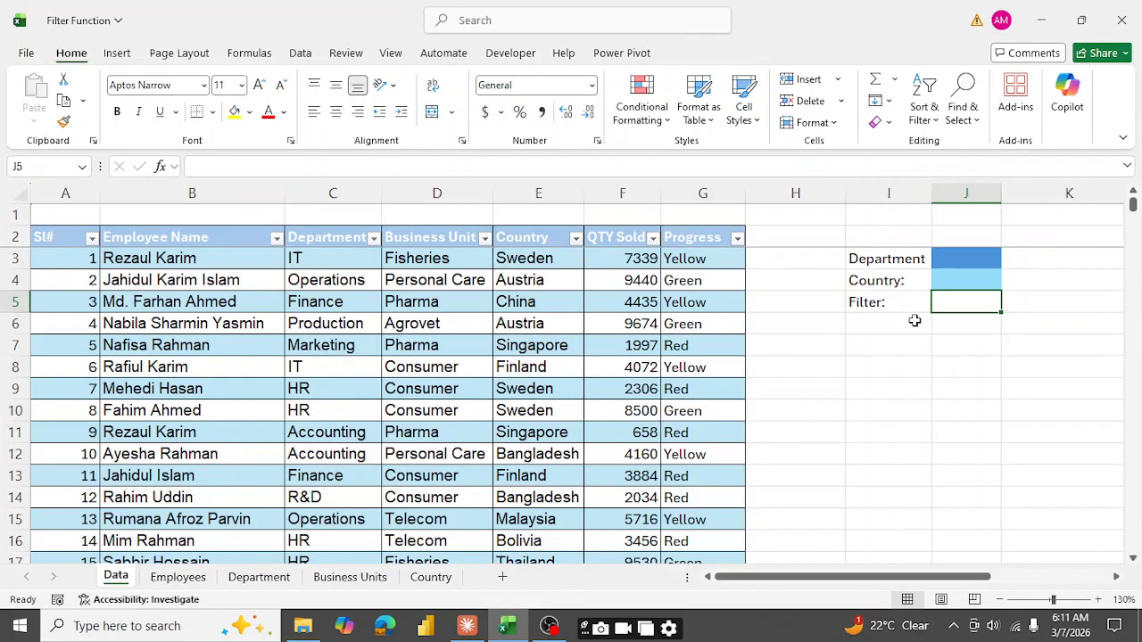
# Filter the Employee Name column to show only the employee listed in the table's first row.
pyautogui.click(872, 306)
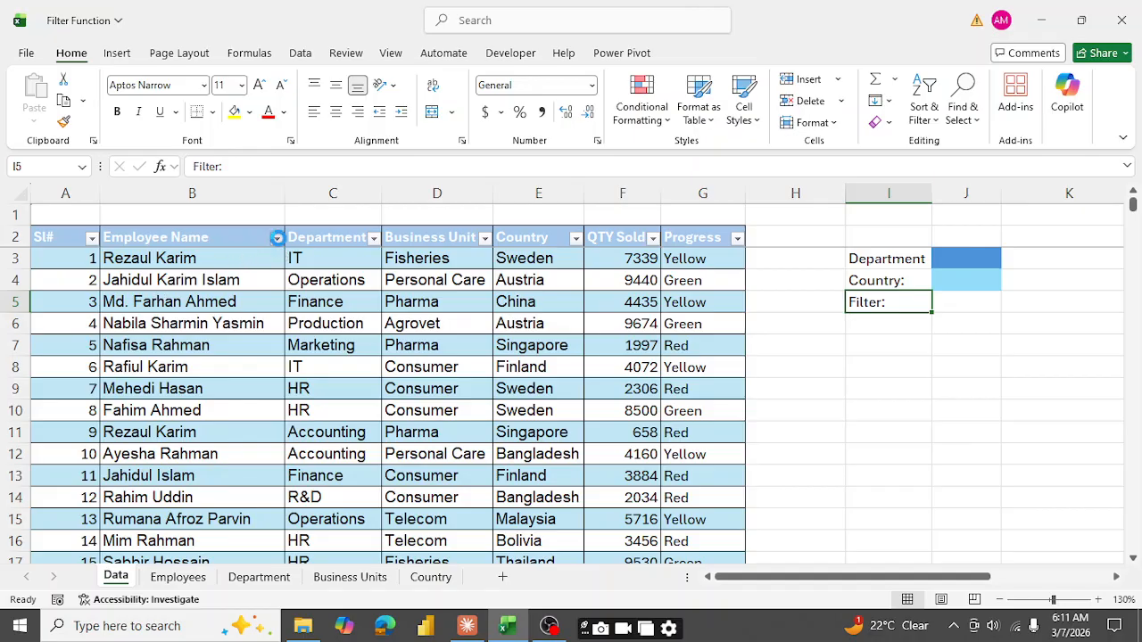
pyautogui.click(276, 238)
pyautogui.click(96, 432)
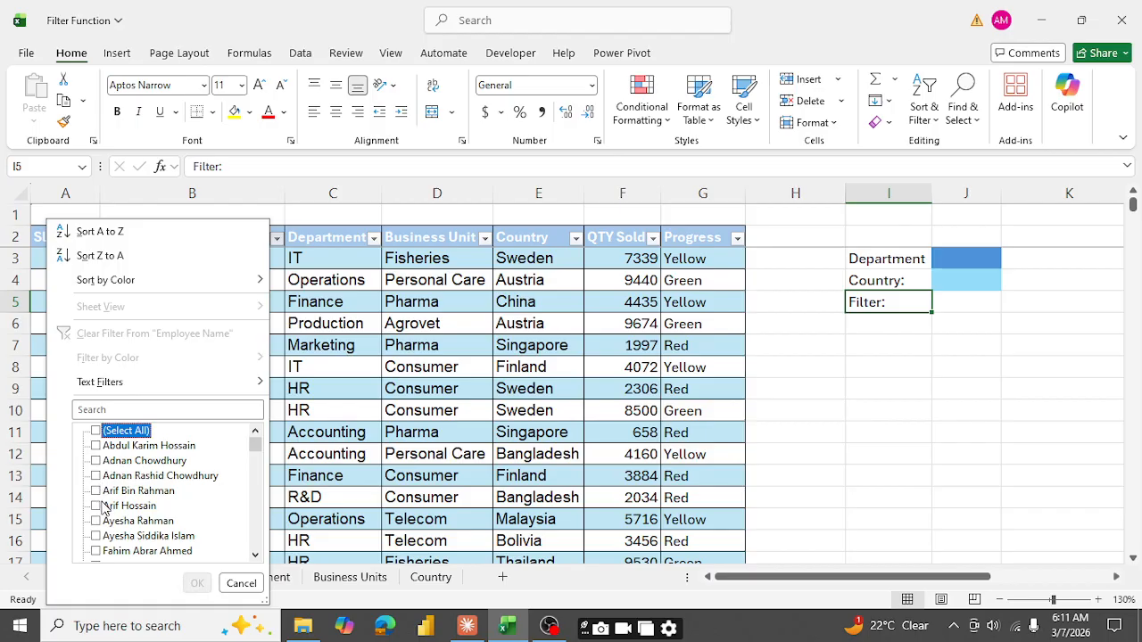
pyautogui.scroll(-20, 109, 532)
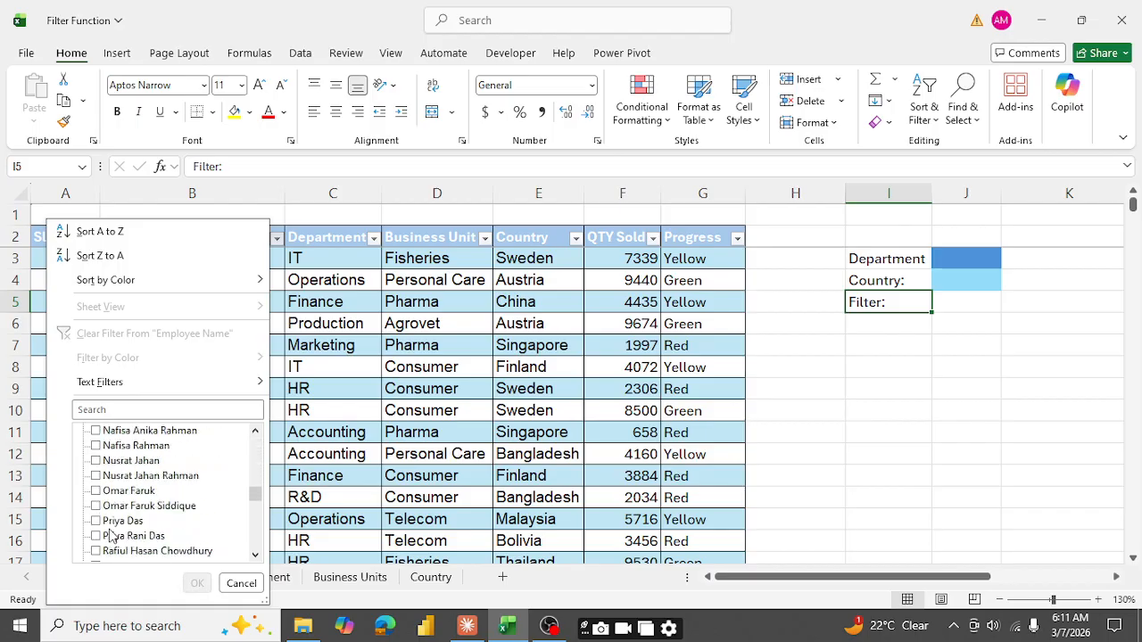
pyautogui.scroll(-2, 109, 535)
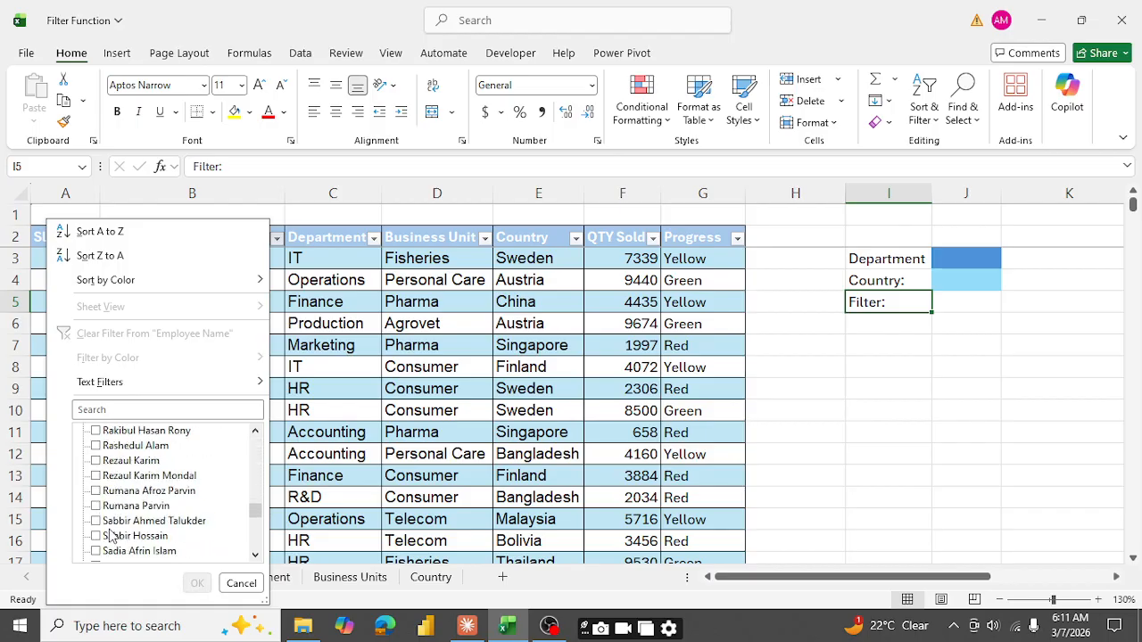
pyautogui.click(101, 461)
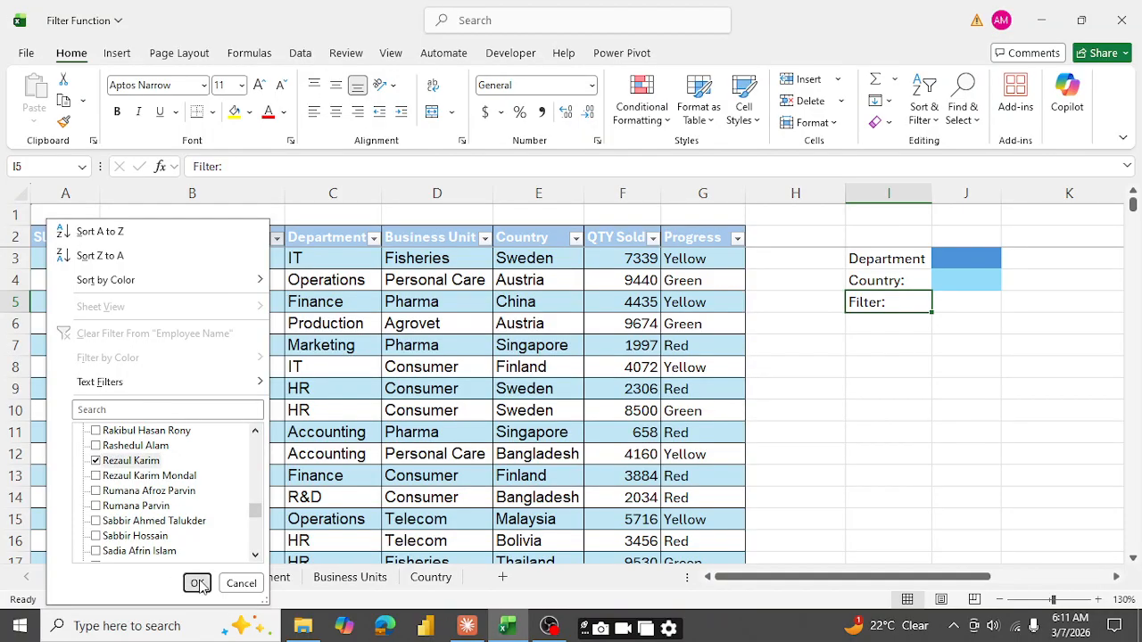
pyautogui.click(197, 583)
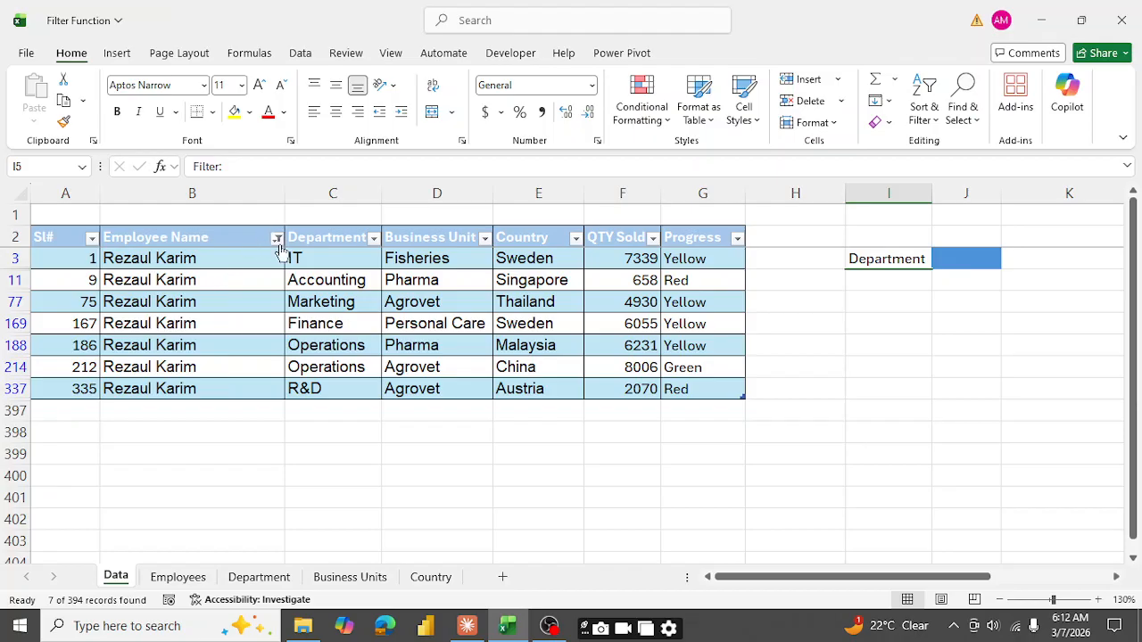
# Reselect all employees in the Employee Name filter to restore every table row.
pyautogui.moveTo(278, 246)
pyautogui.click(277, 240)
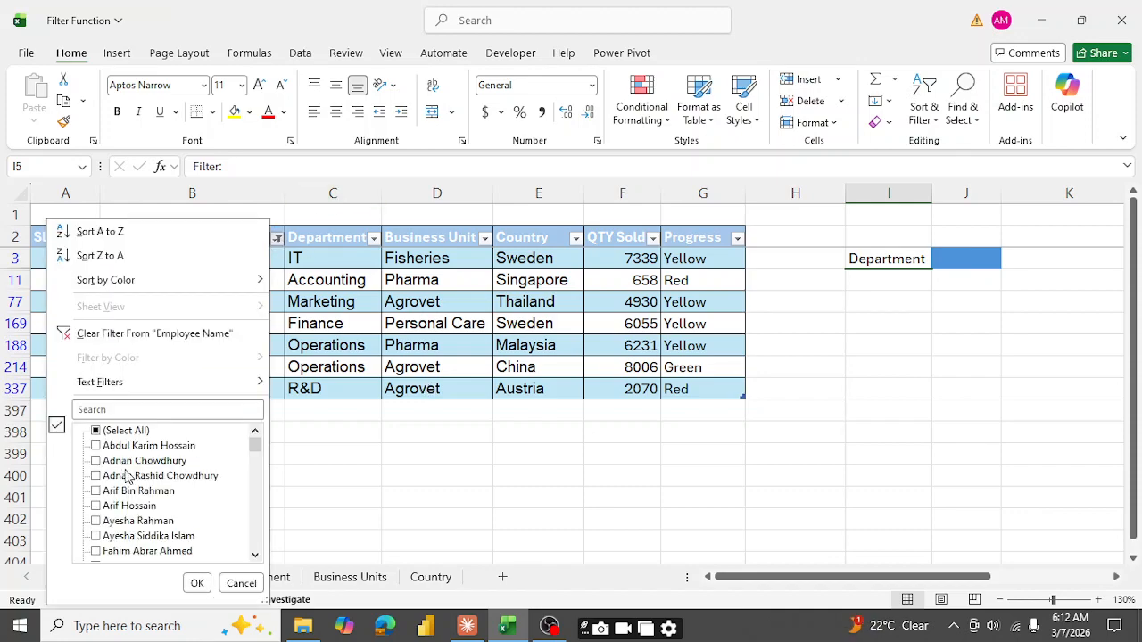
pyautogui.click(97, 431)
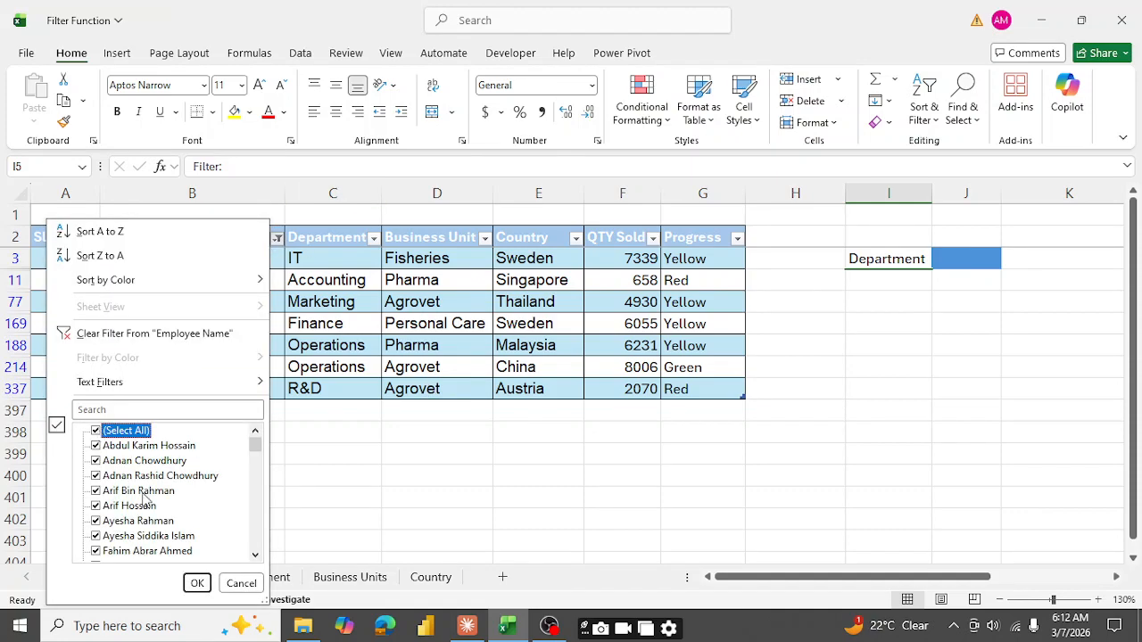
pyautogui.click(197, 583)
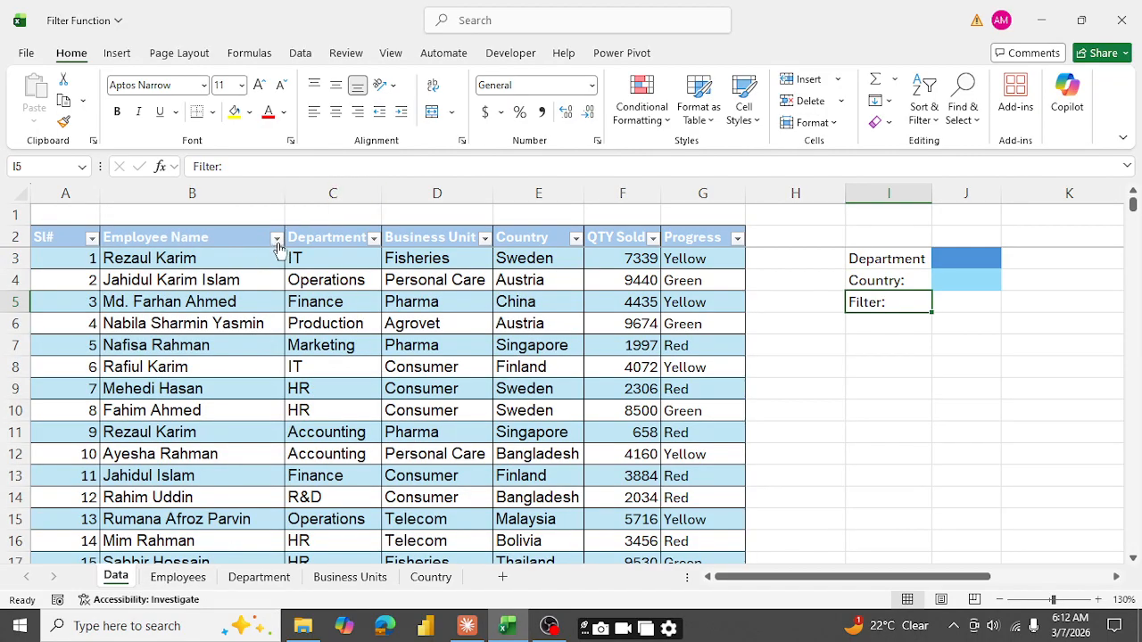
# Filter the Business Unit column to show only Agrovet.
pyautogui.click(484, 237)
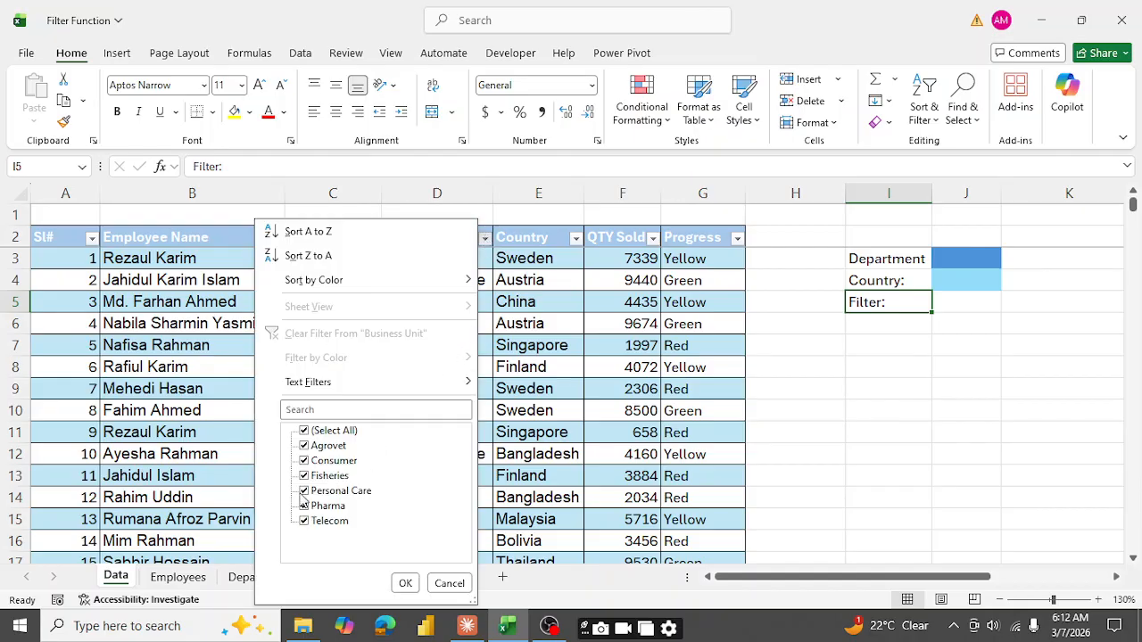
pyautogui.click(304, 431)
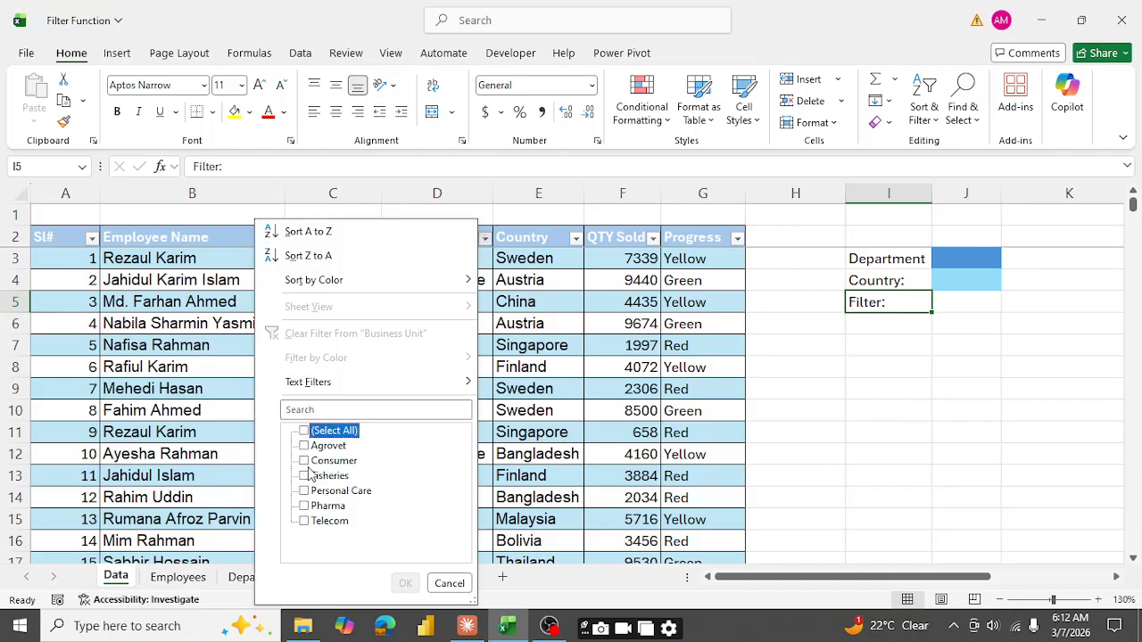
pyautogui.click(304, 445)
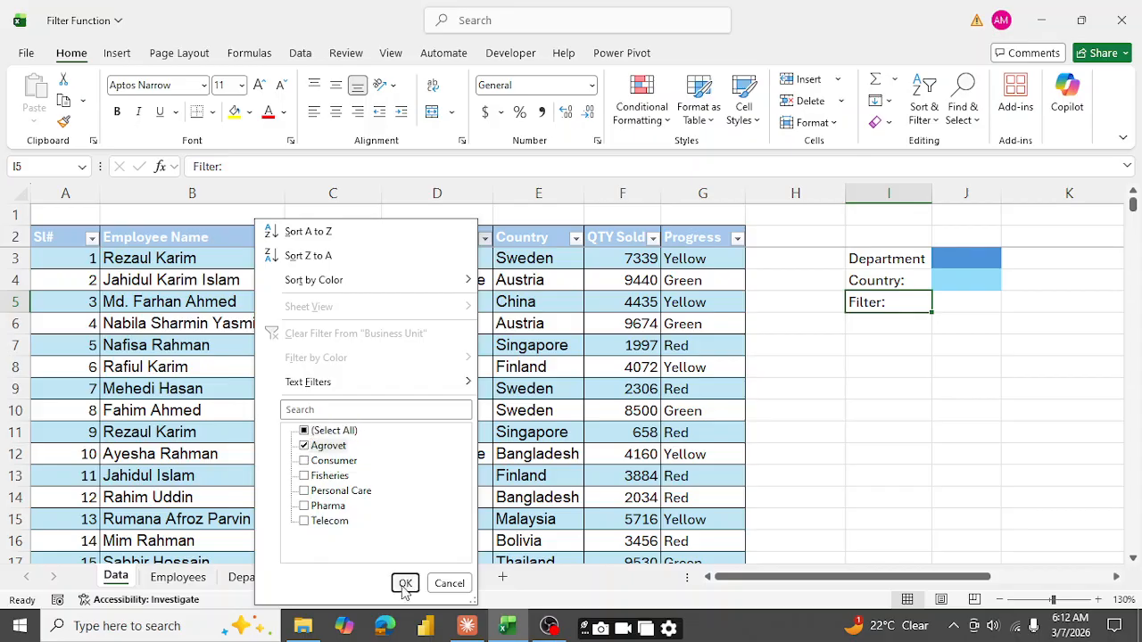
pyautogui.click(406, 585)
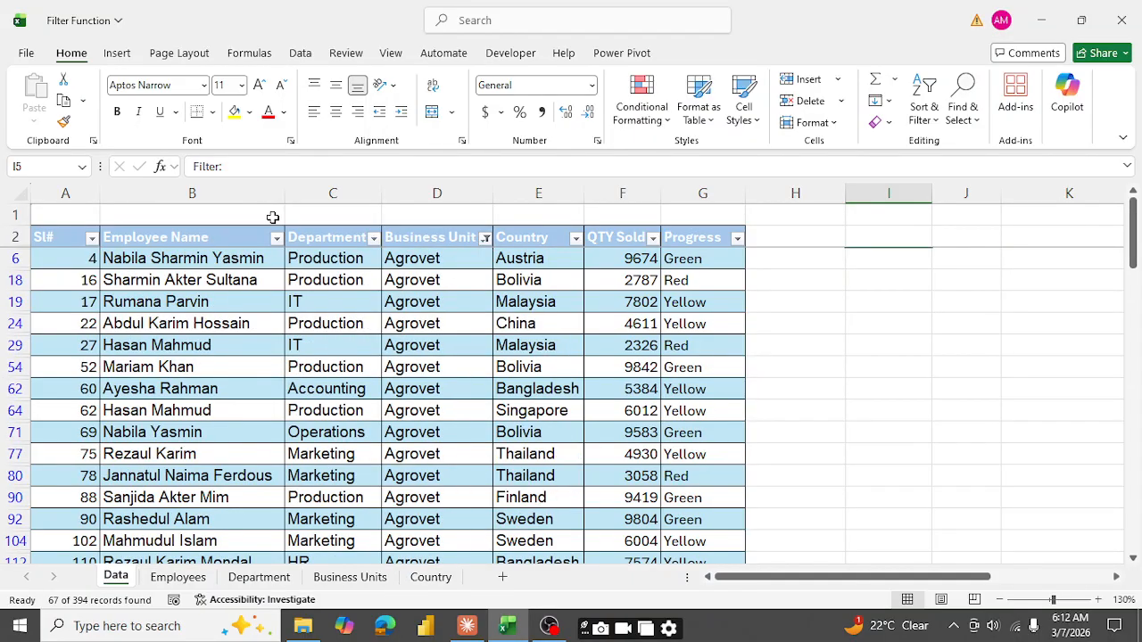
# Narrow the Agrovet rows to the second employee listed in the Employee Name filter.
pyautogui.click(277, 237)
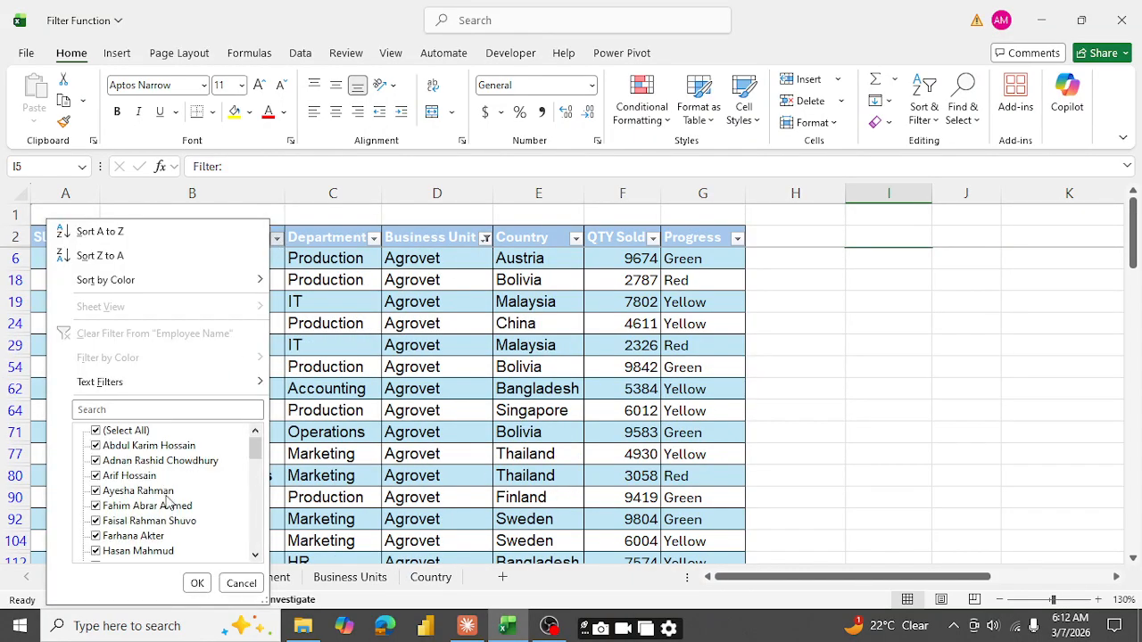
pyautogui.click(96, 431)
pyautogui.click(96, 460)
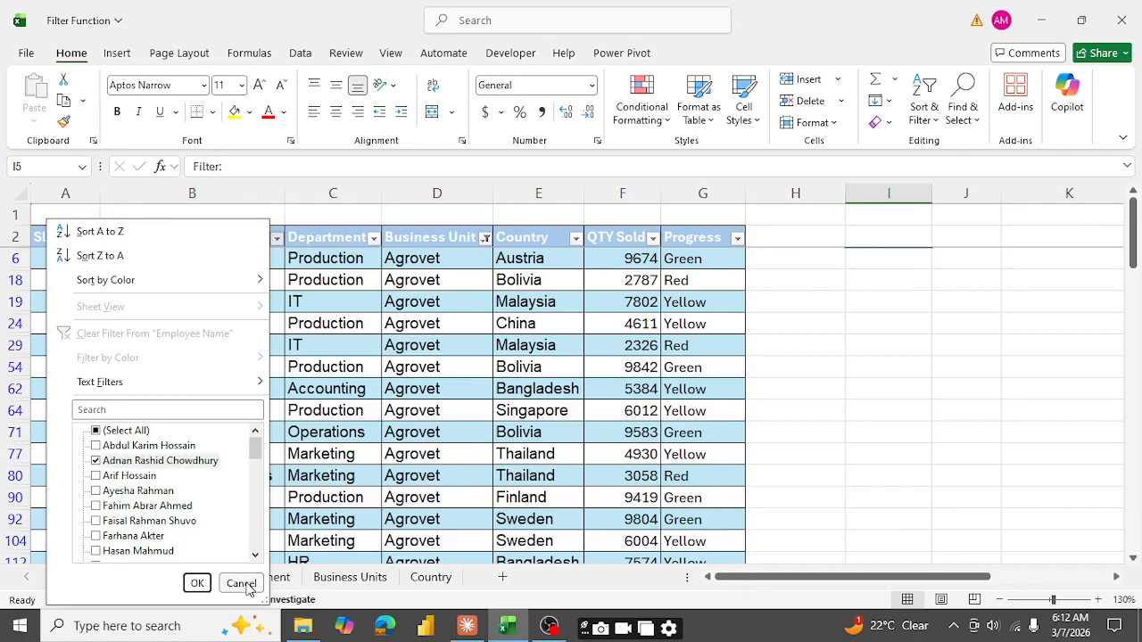
pyautogui.click(197, 584)
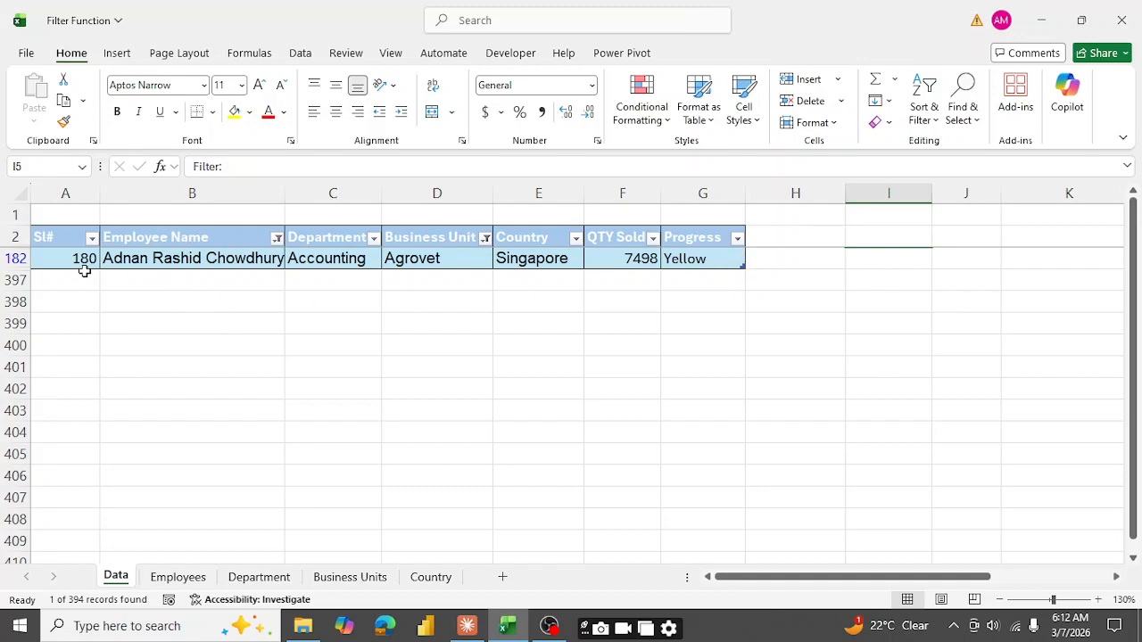
# Reset the Employee Name and Business Unit filters to include all values.
pyautogui.click(278, 240)
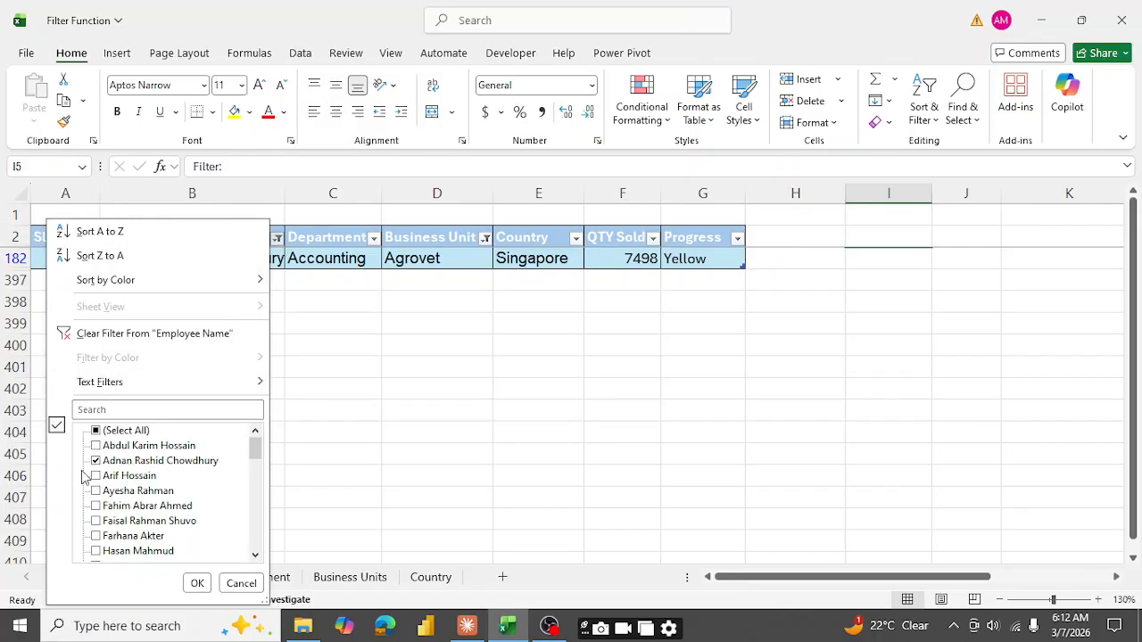
pyautogui.click(95, 431)
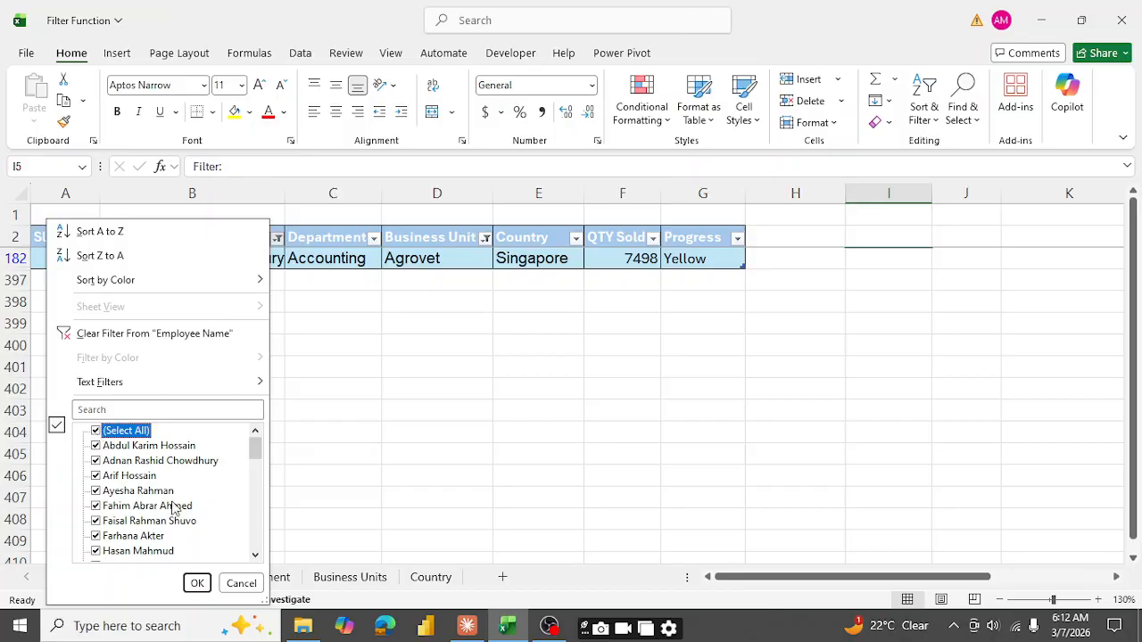
pyautogui.click(197, 583)
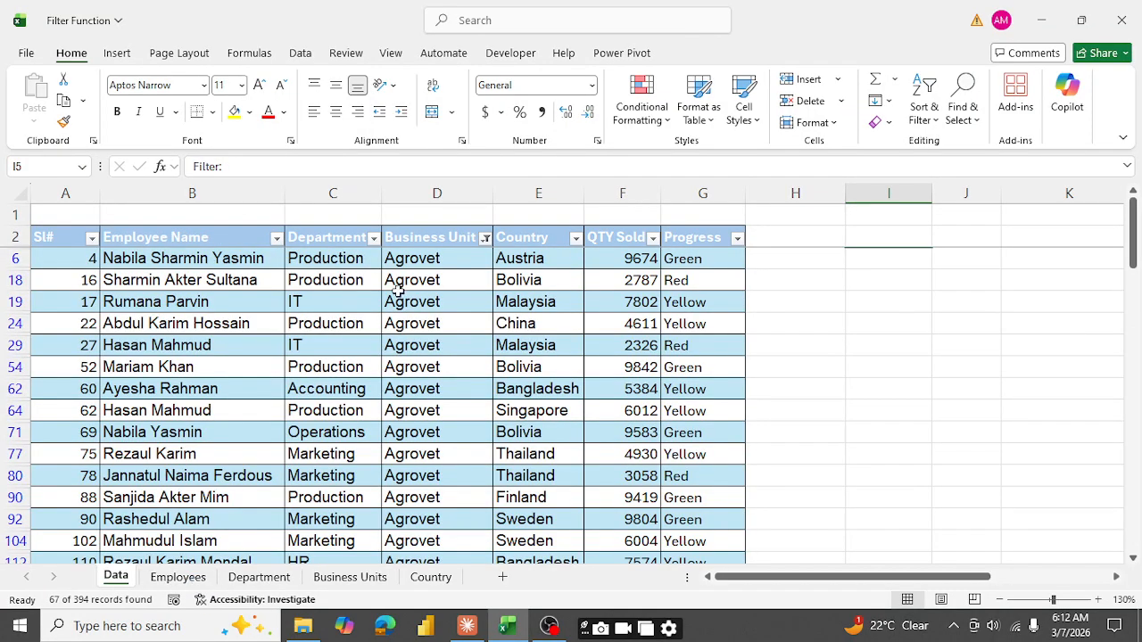
pyautogui.click(485, 237)
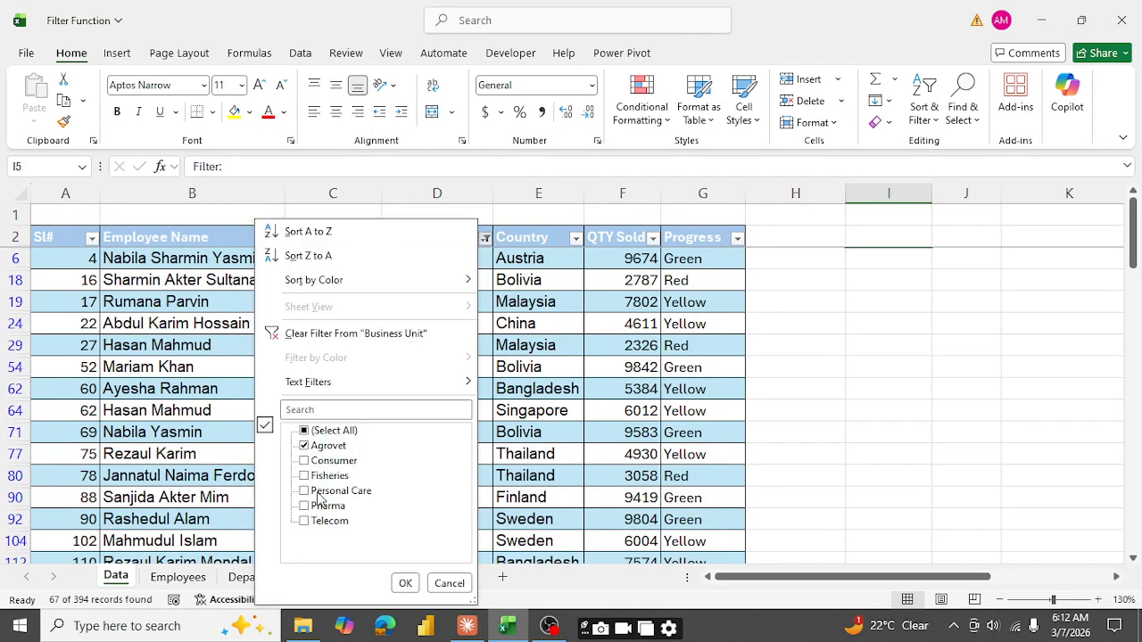
pyautogui.click(304, 431)
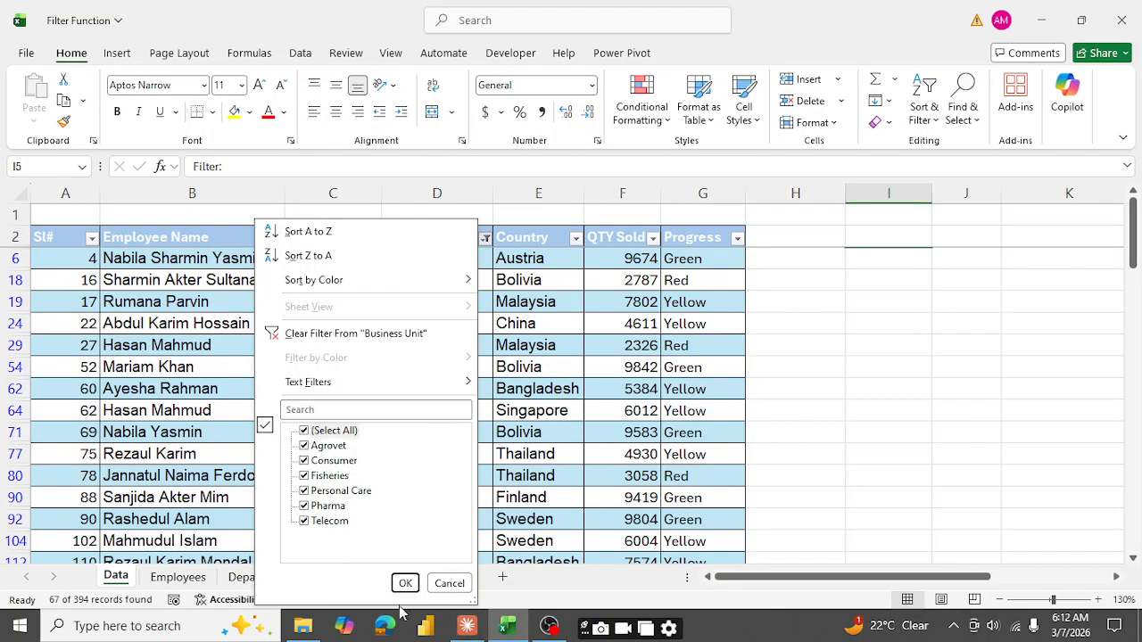
pyautogui.click(405, 583)
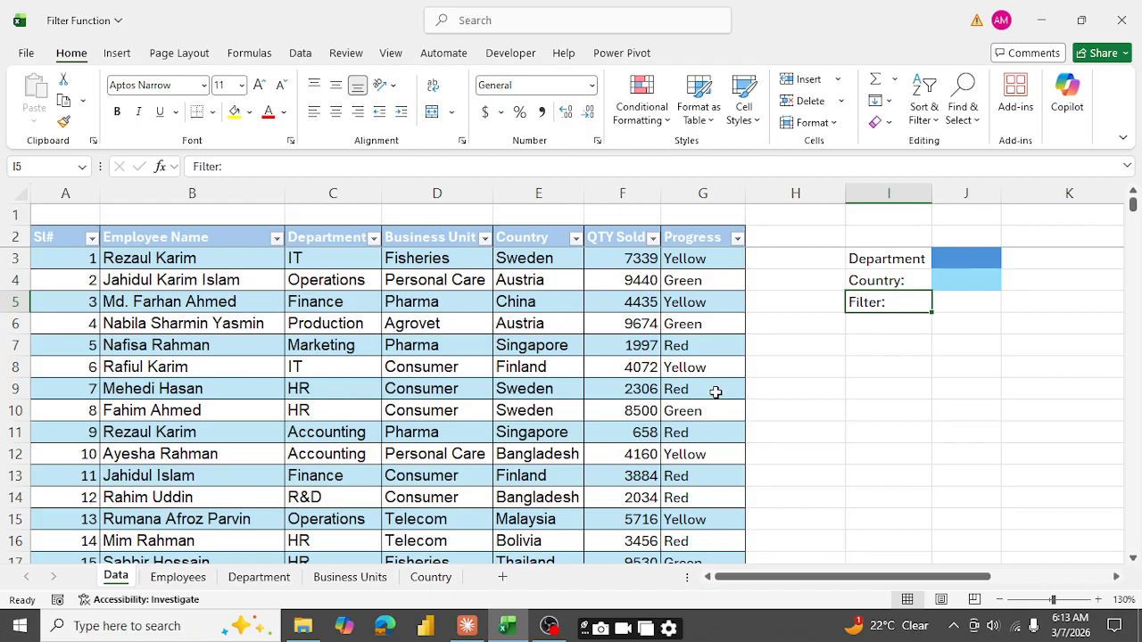
# Start a FILTER formula in cell J5 with the whole table including headers, Table1[#All], as the array argument.
pyautogui.click(963, 303)
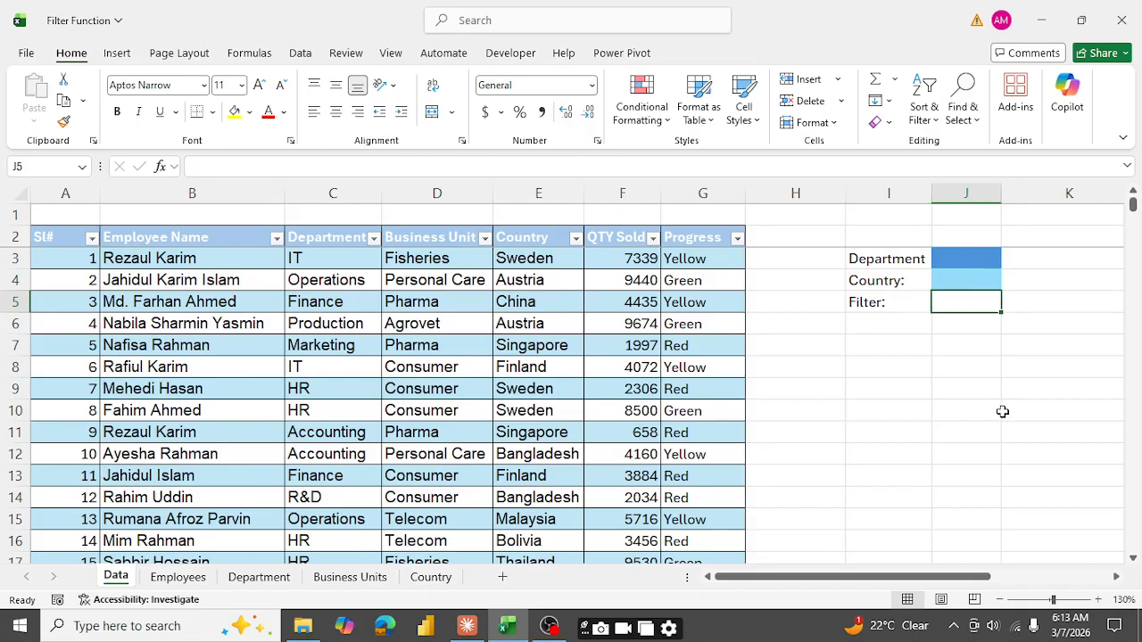
pyautogui.write('=Fil')
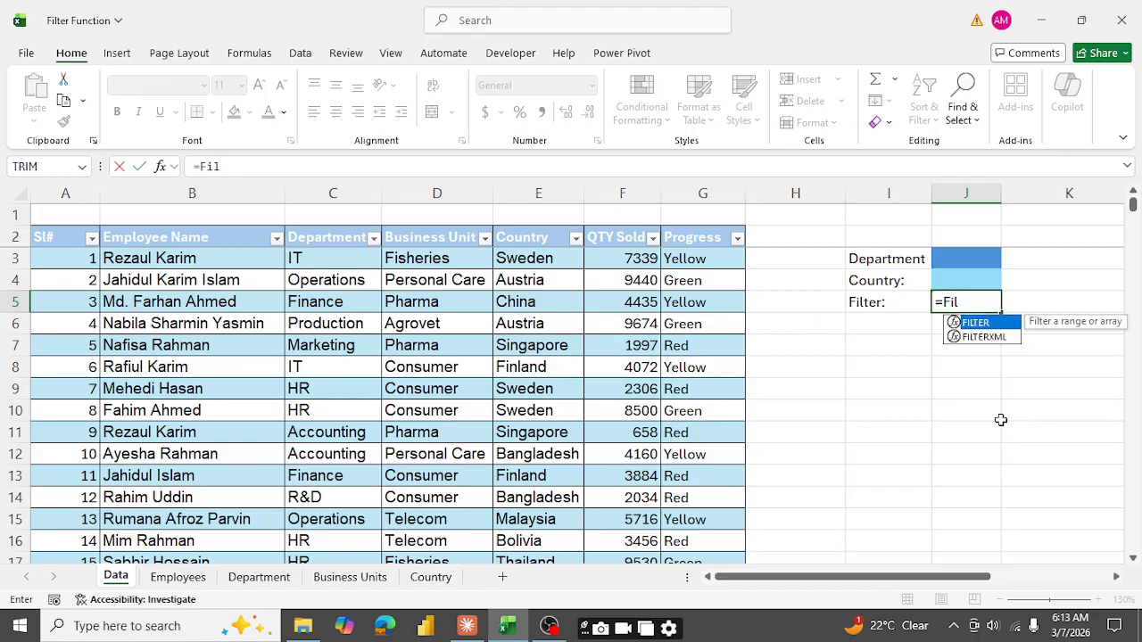
pyautogui.press('Tab')
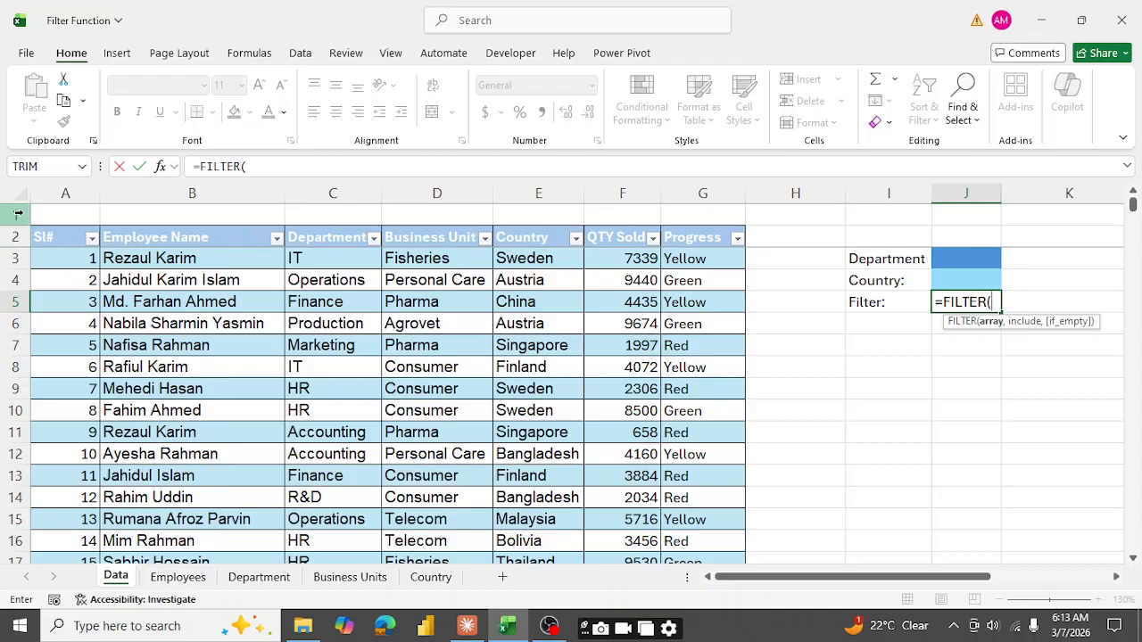
pyautogui.click(16, 237)
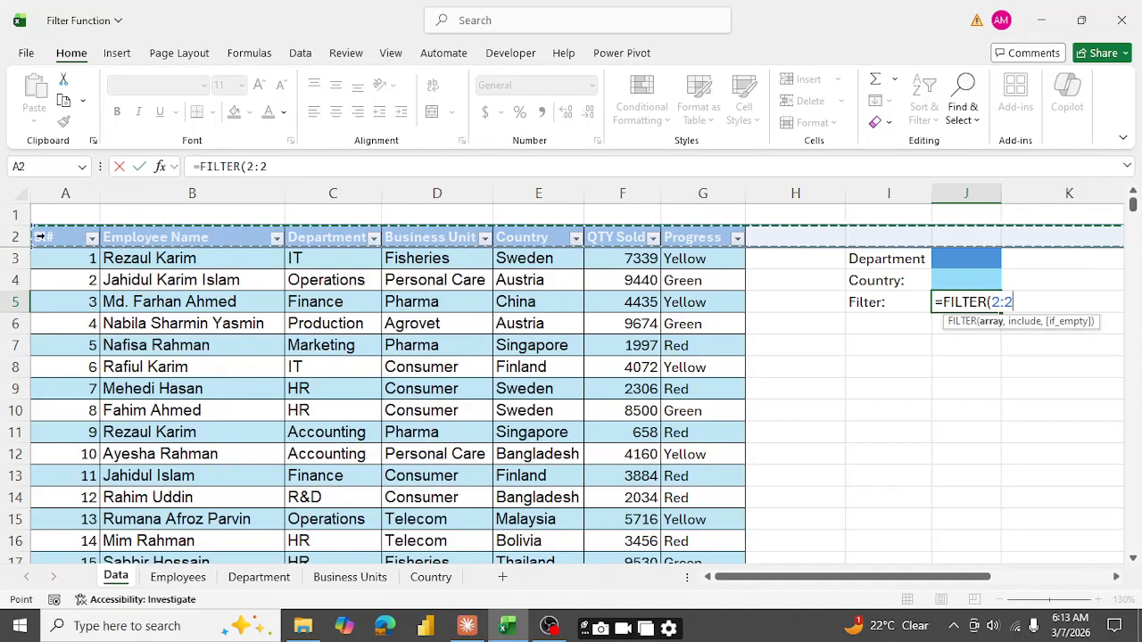
pyautogui.click(38, 237)
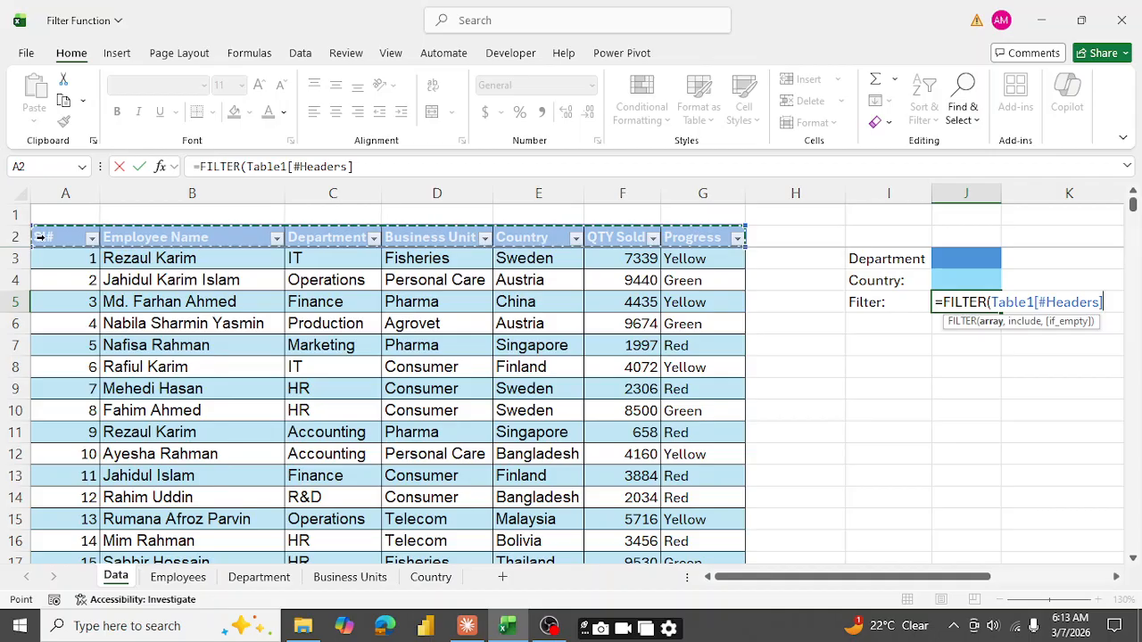
pyautogui.click(40, 236)
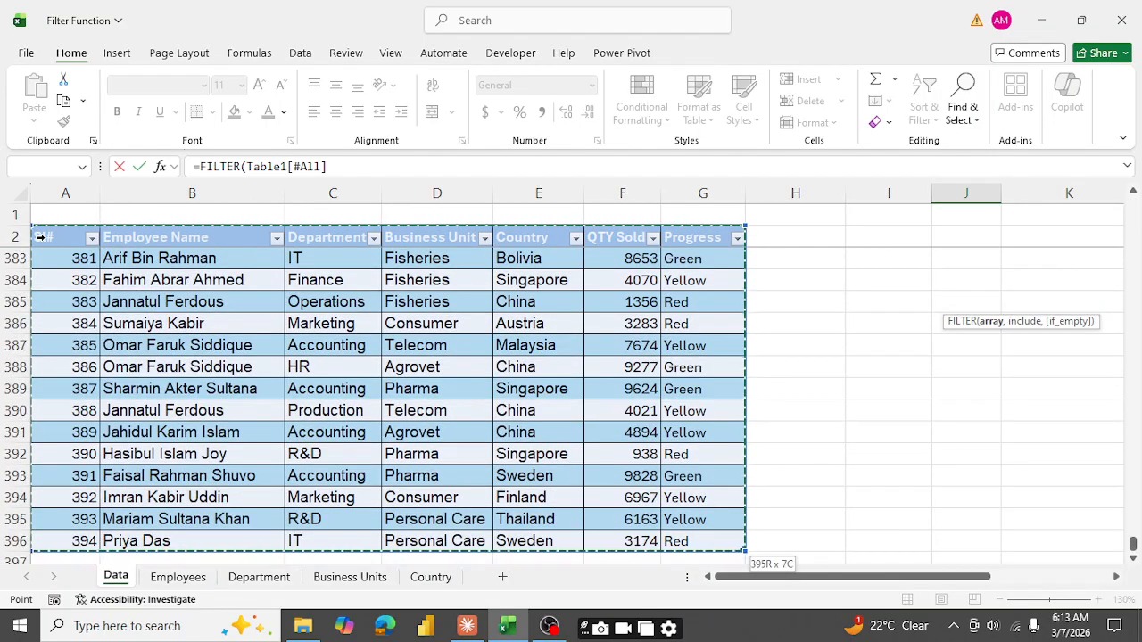
pyautogui.write(',')
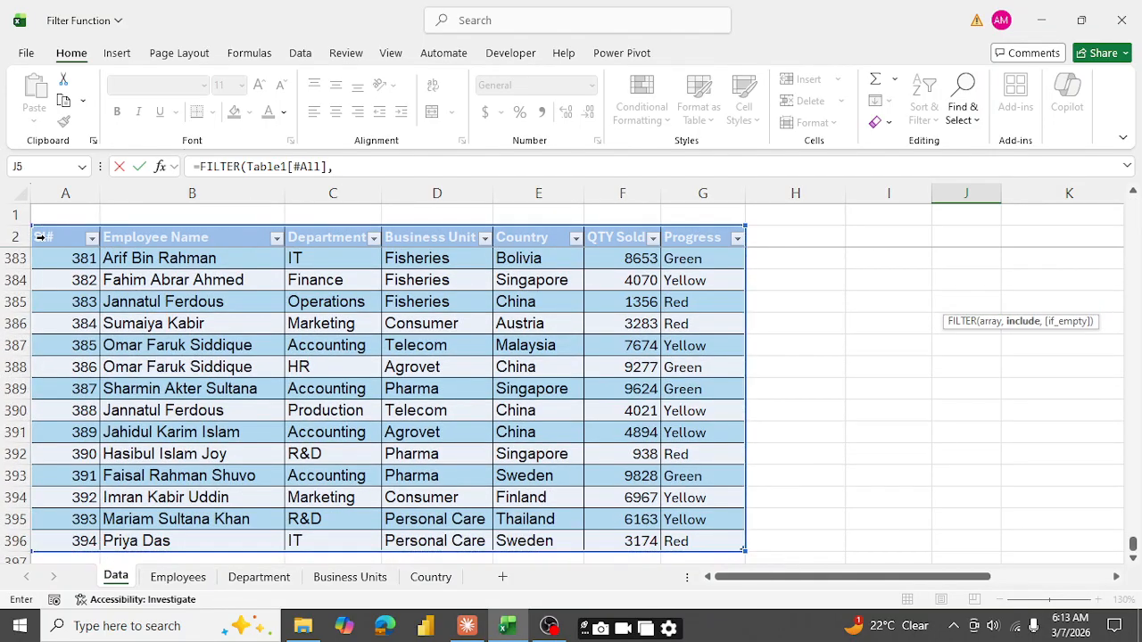
# Begin the include argument with the full Department column including its header, Table1[[#All],[Department]].
pyautogui.scroll(17, 732, 420)
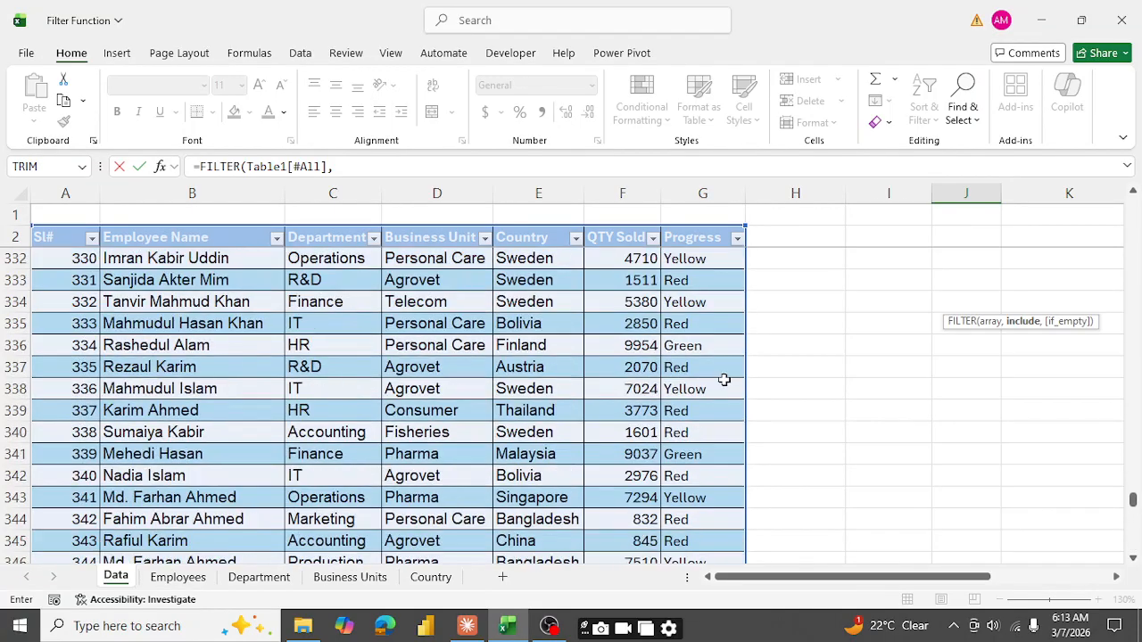
pyautogui.scroll(20, 723, 379)
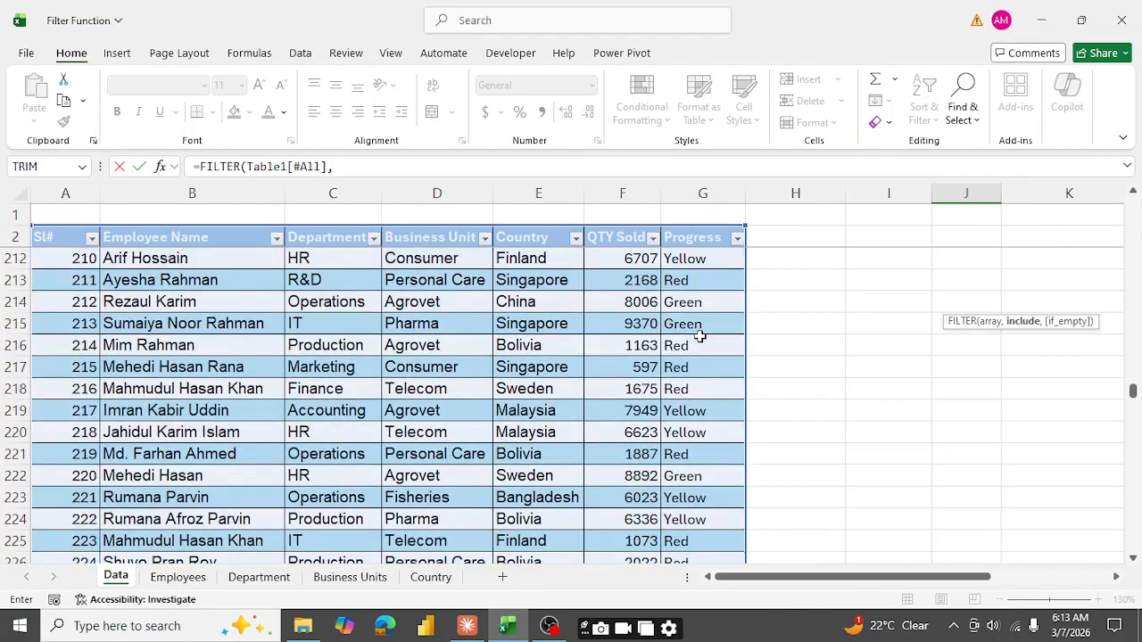
pyautogui.scroll(20, 701, 335)
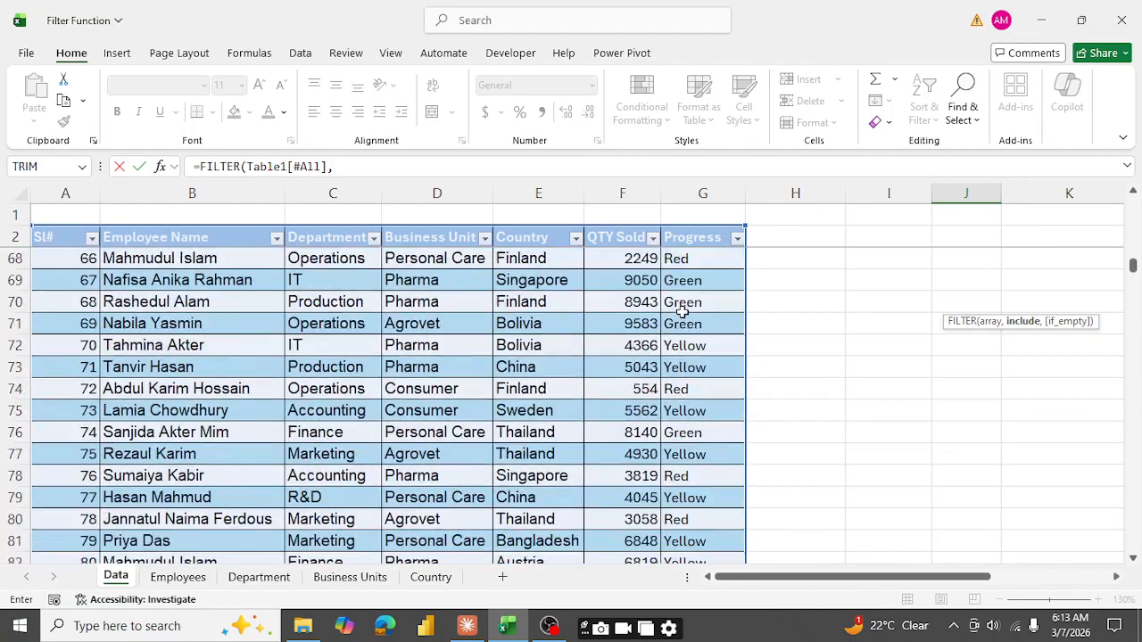
pyautogui.scroll(20, 683, 309)
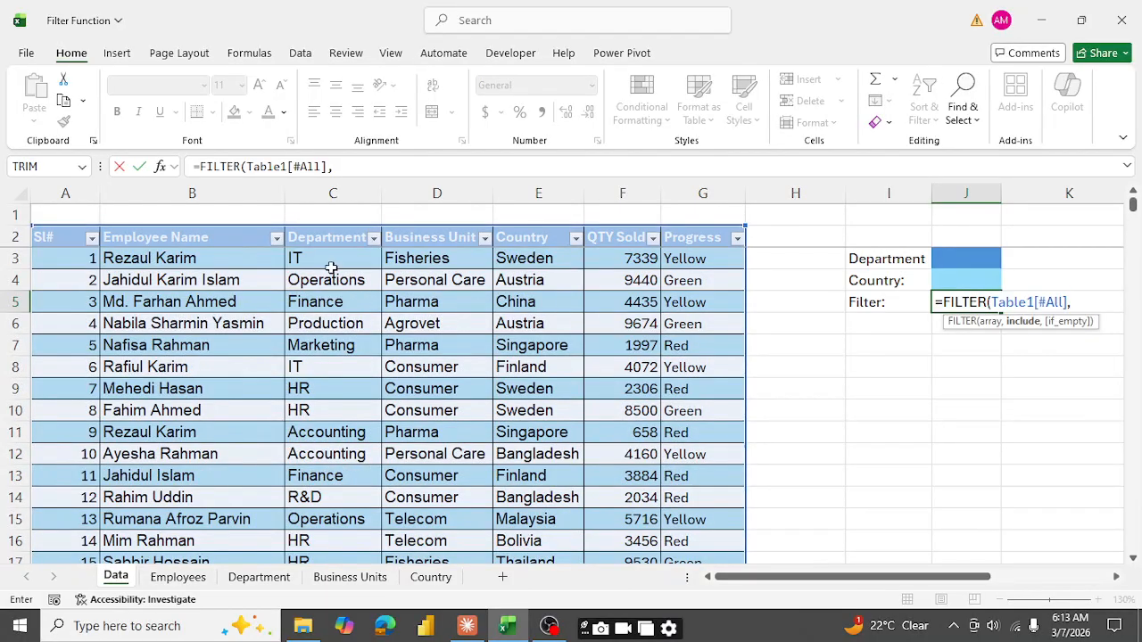
pyautogui.click(328, 237)
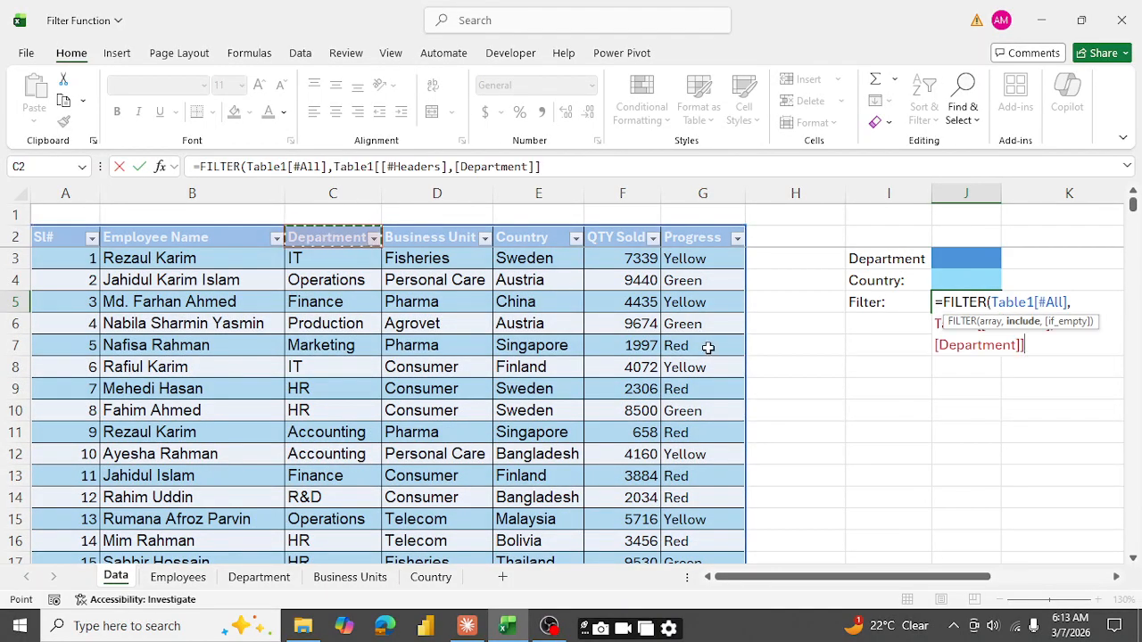
pyautogui.hotkey('ctrl', 'shift', 'Down')
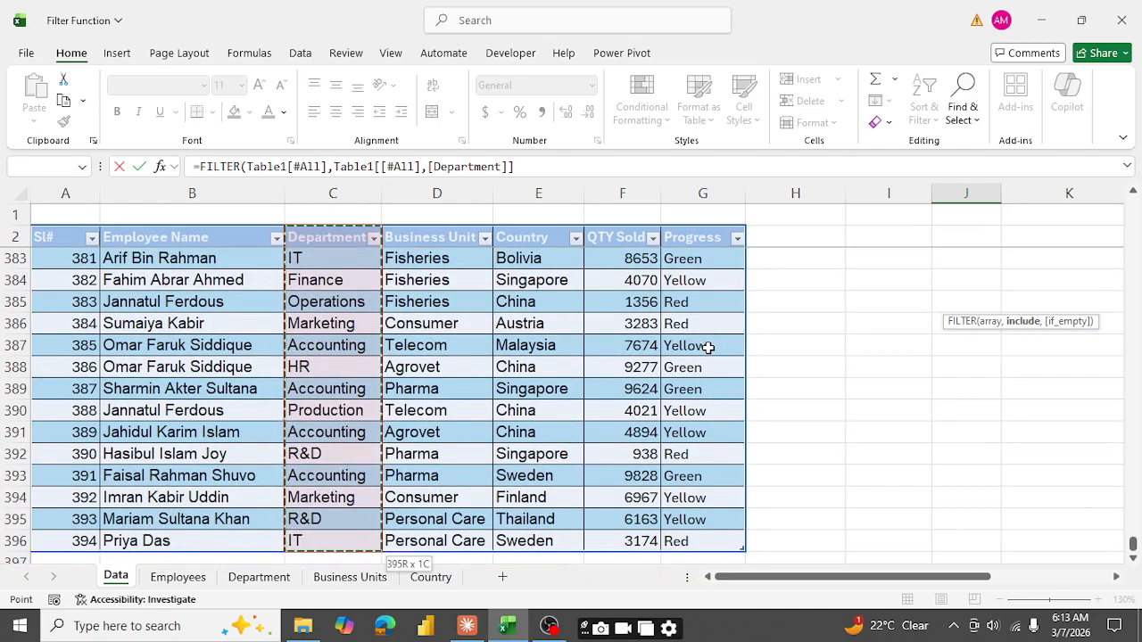
# Set the include condition so the Department column equals the department selection cell J3.
pyautogui.write('=')
pyautogui.scroll(10, 887, 301)
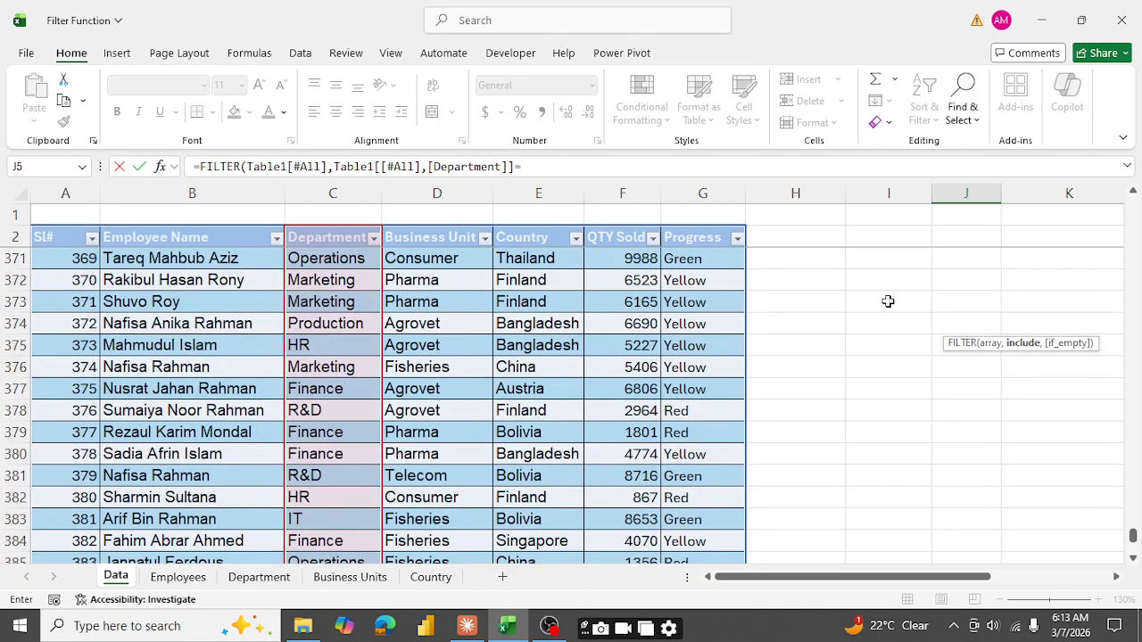
pyautogui.moveTo(1133, 520); pyautogui.dragTo(1133, 205)
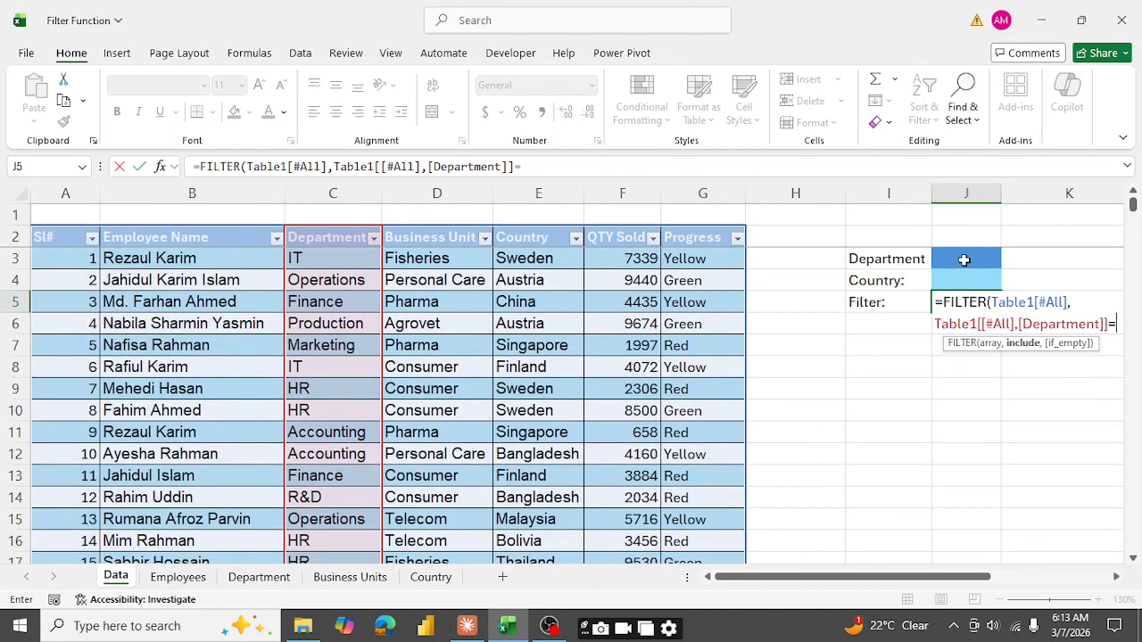
pyautogui.click(964, 259)
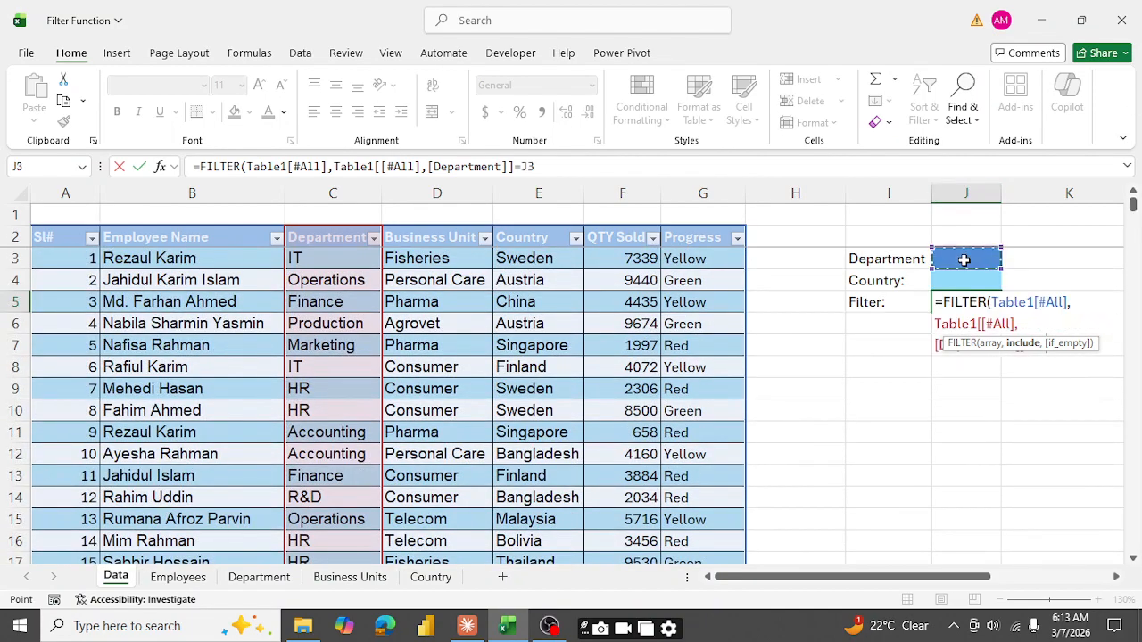
# Enclose the department condition in parentheses, add "NA" as the if_empty argument, and commit the FILTER formula in J5.
pyautogui.click(339, 166)
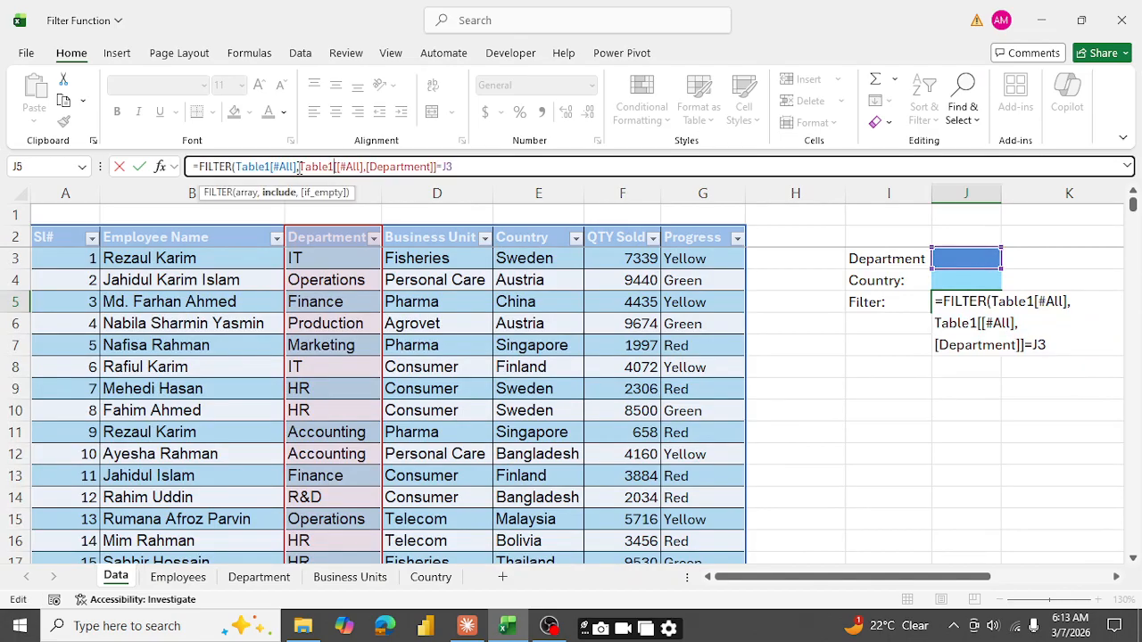
pyautogui.click(298, 167)
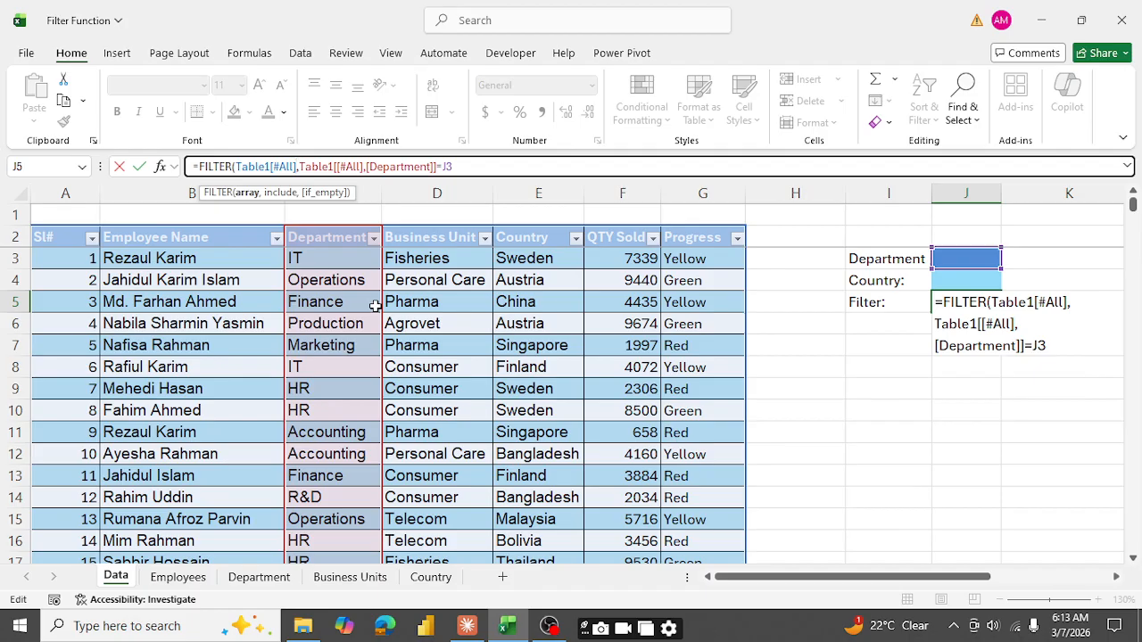
pyautogui.press('Right')
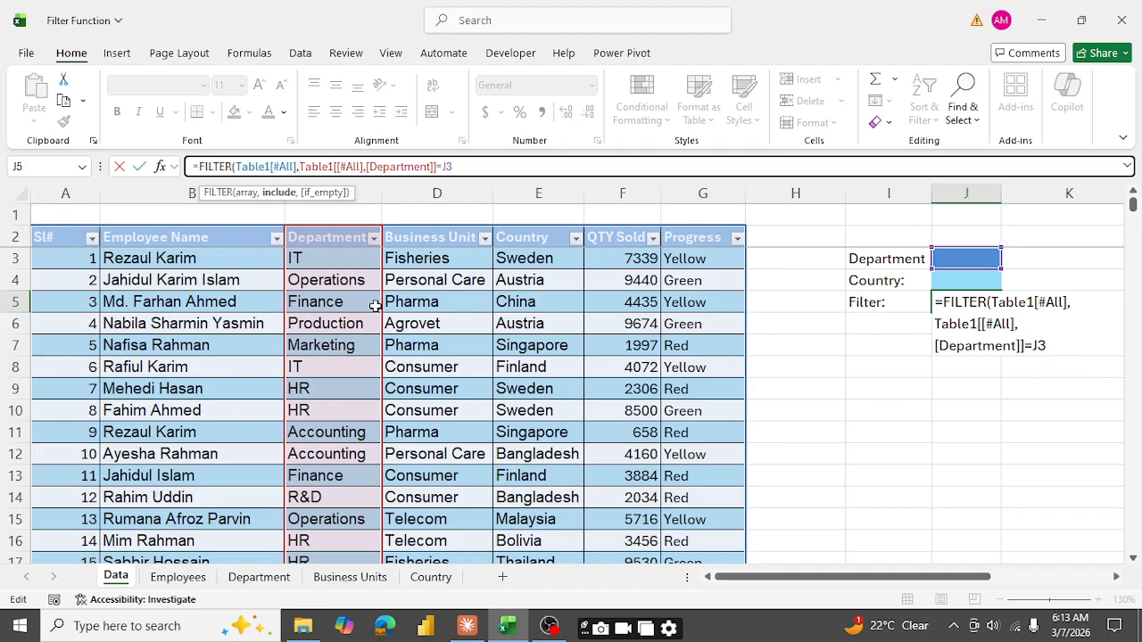
pyautogui.write('(')
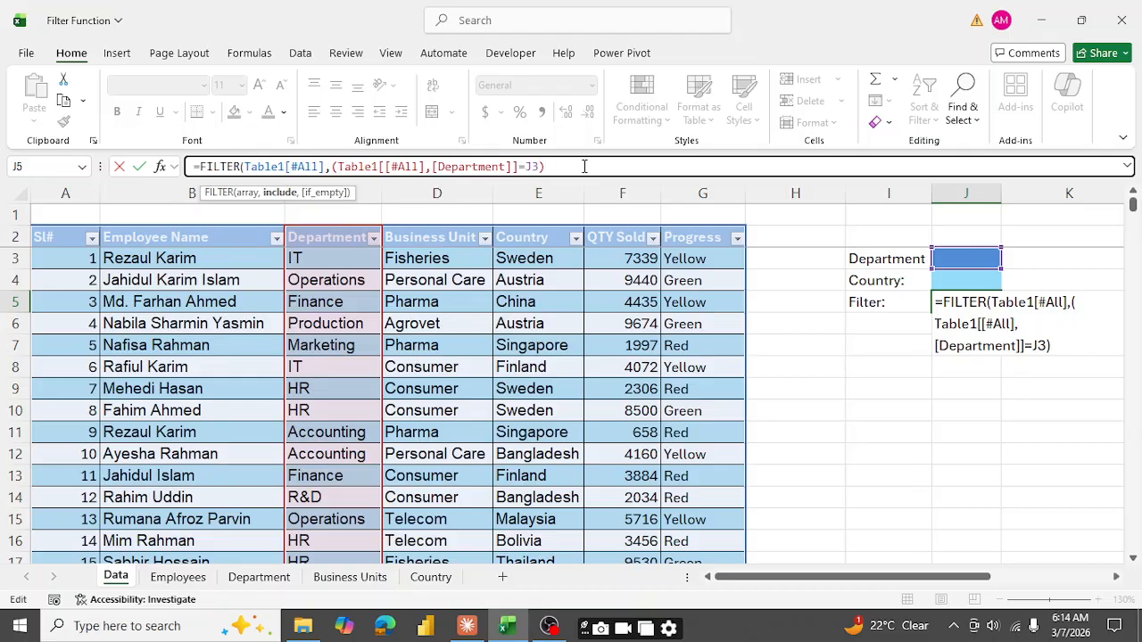
pyautogui.write(',"NA')
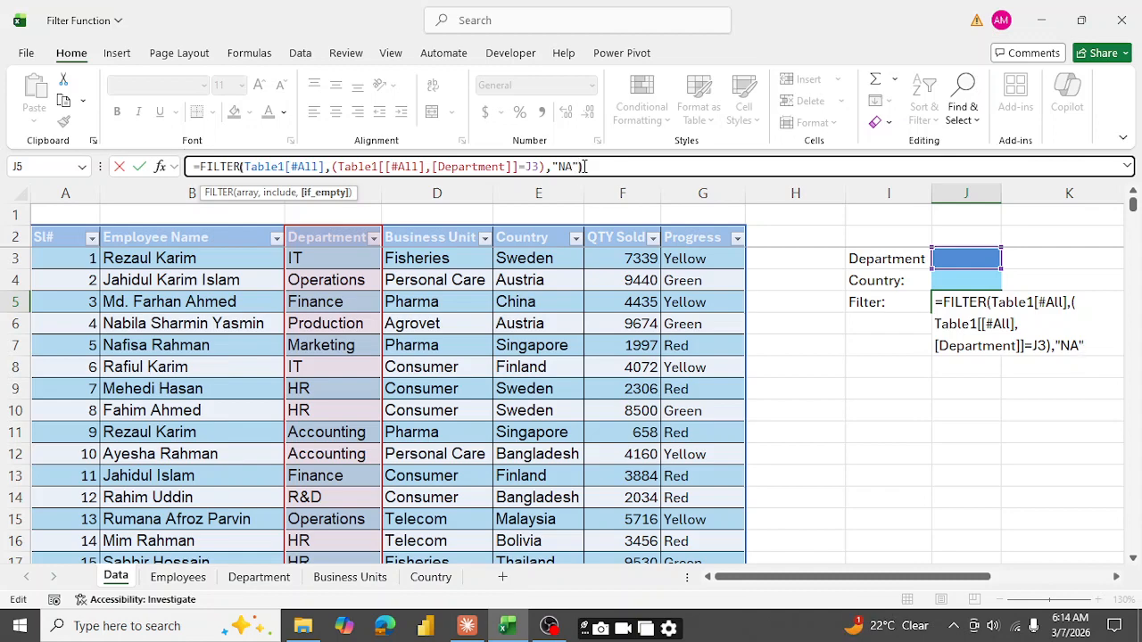
pyautogui.write(')')
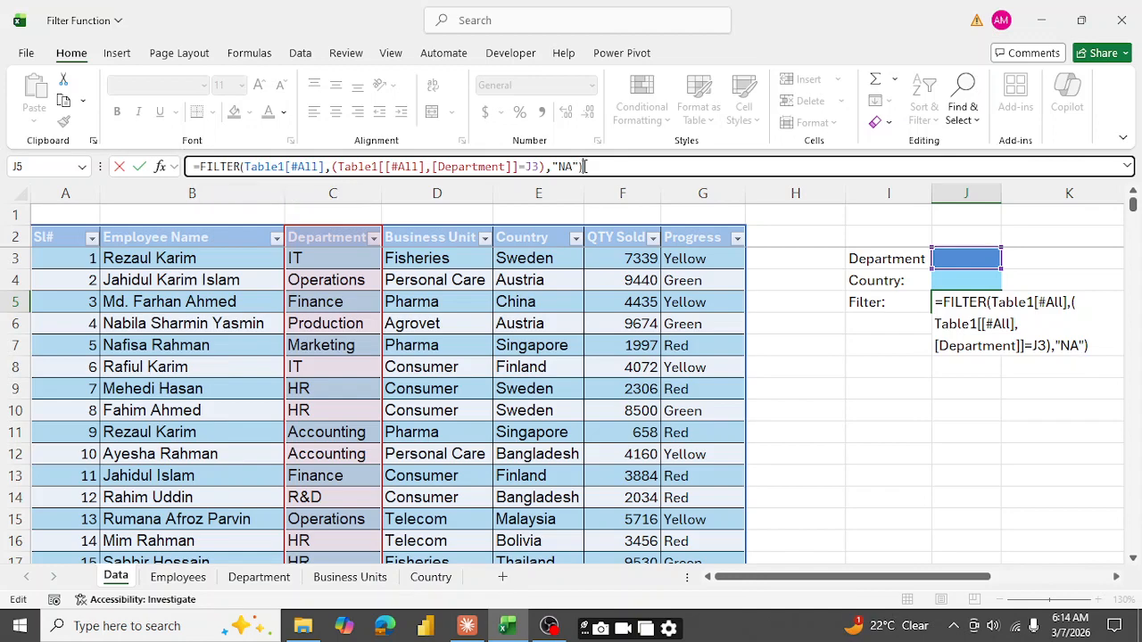
pyautogui.press('Return')
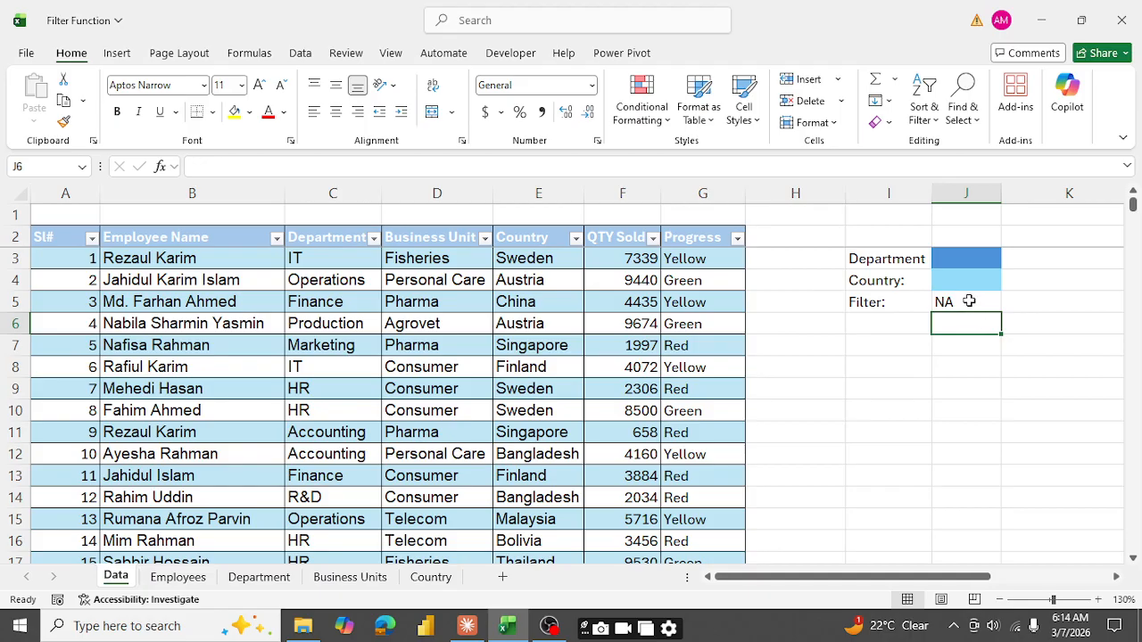
# Choose Production as the department in cell J3.
pyautogui.click(968, 301)
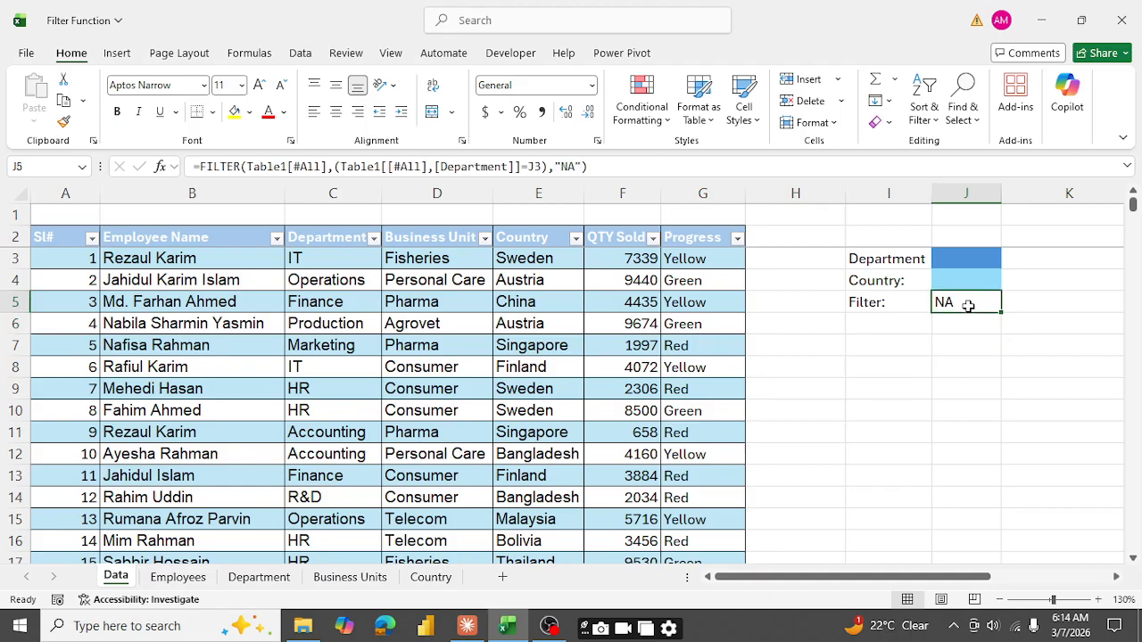
pyautogui.click(964, 256)
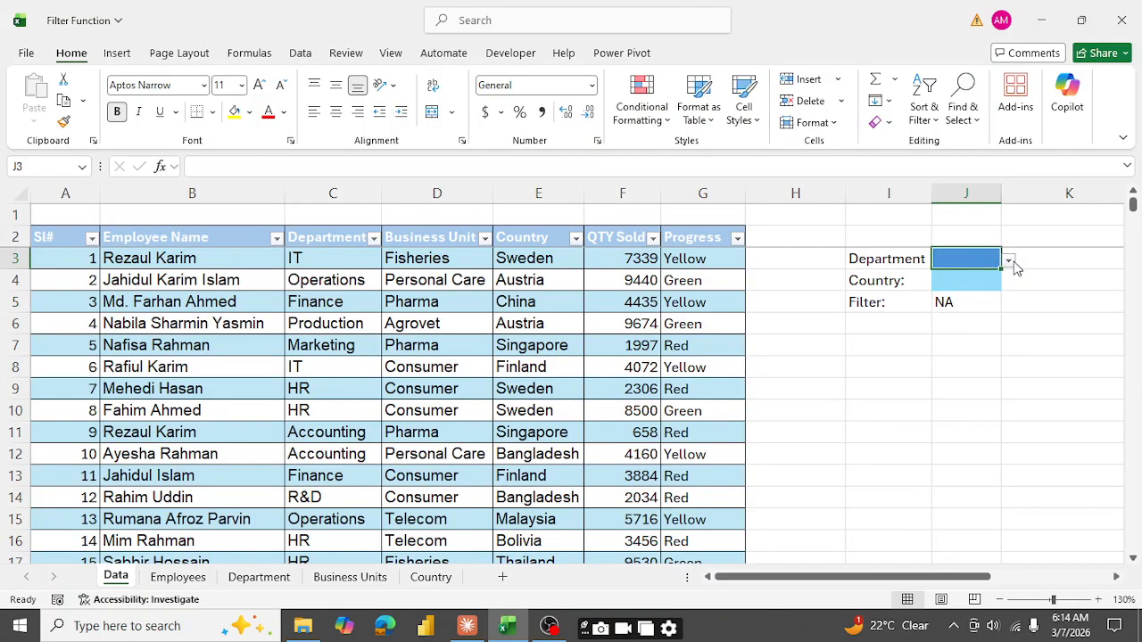
pyautogui.click(1009, 262)
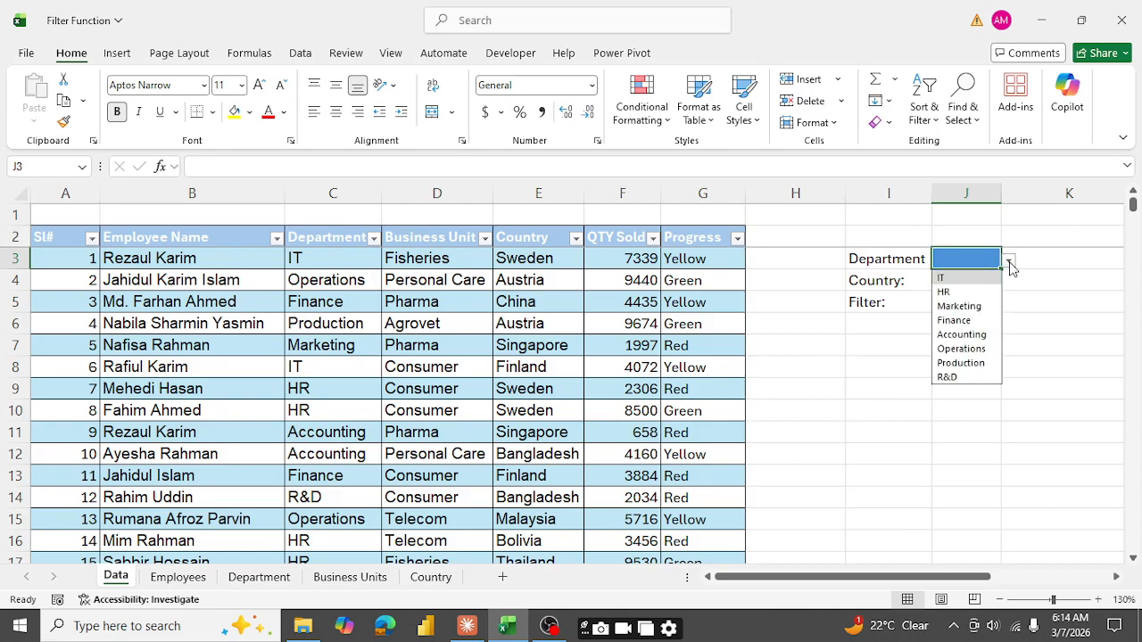
pyautogui.click(960, 363)
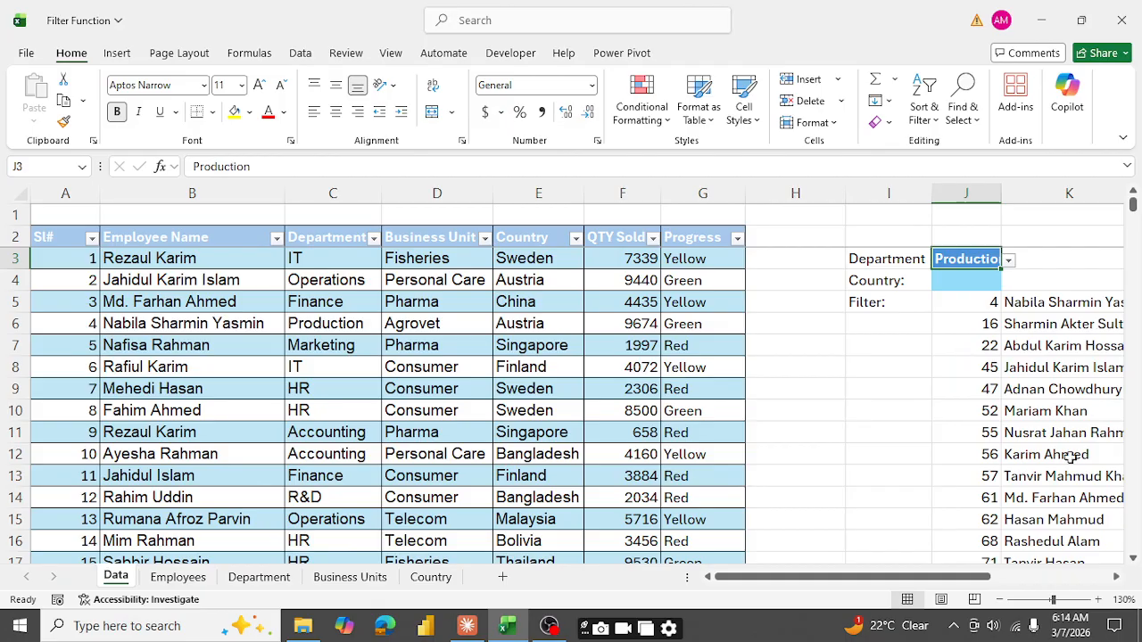
# Review the spilled Production rows by selecting the results from J5 downward, and clear the FILTER formula from J5.
pyautogui.moveTo(938, 581); pyautogui.dragTo(1061, 579)
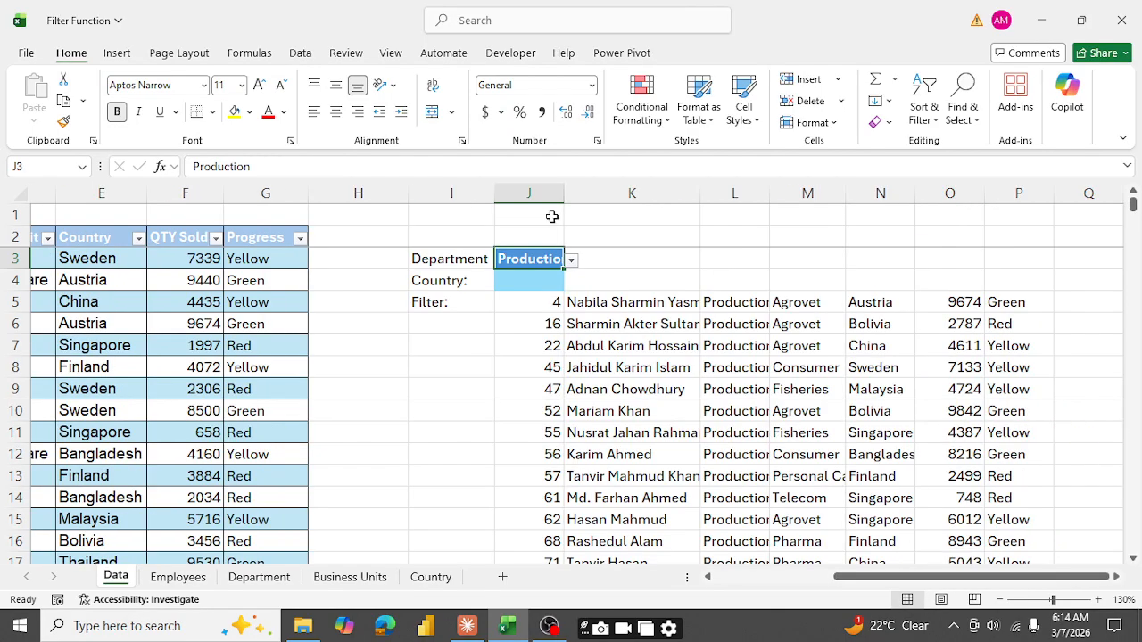
pyautogui.click(557, 304)
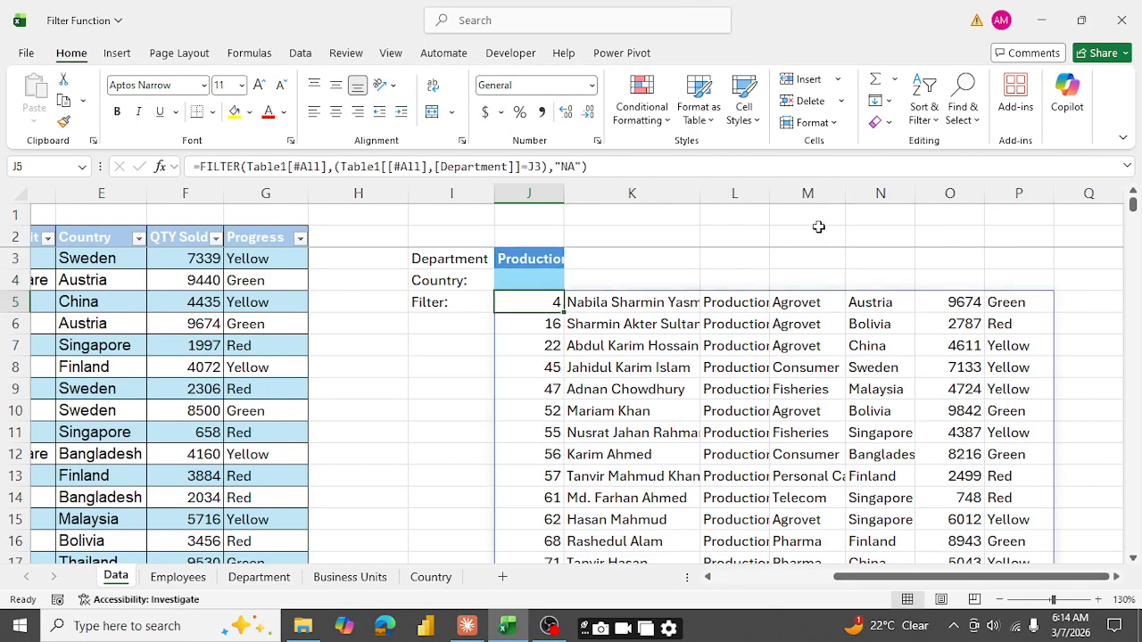
pyautogui.hotkey('ctrl', 'shift', 'Down')
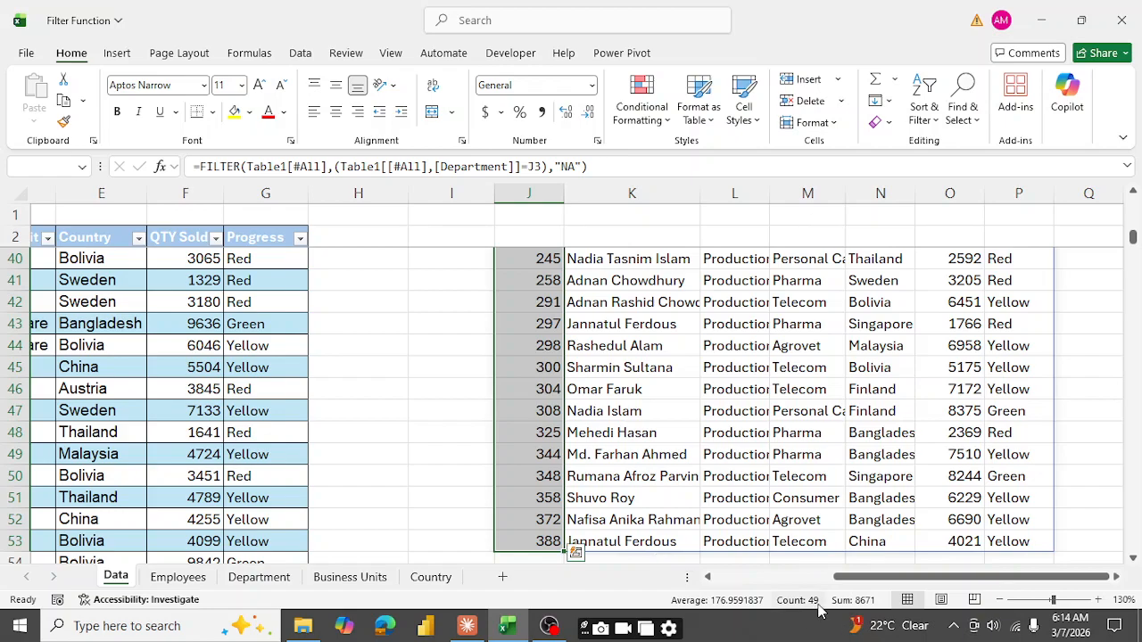
pyautogui.scroll(12, 750, 504)
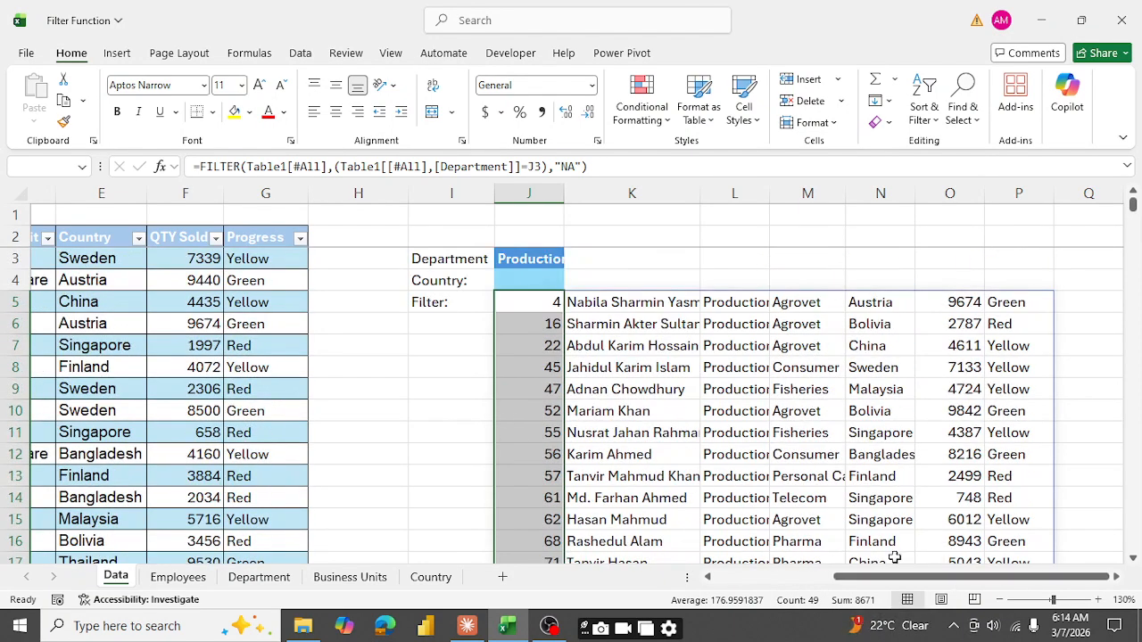
pyautogui.moveTo(865, 577); pyautogui.dragTo(745, 580)
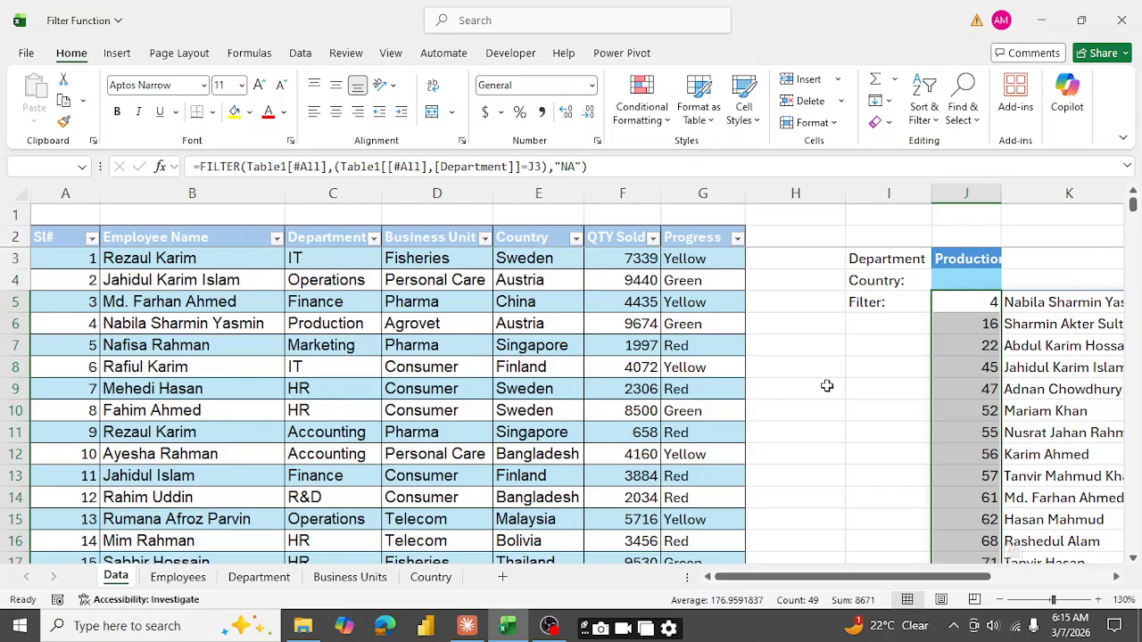
pyautogui.press('Delete')
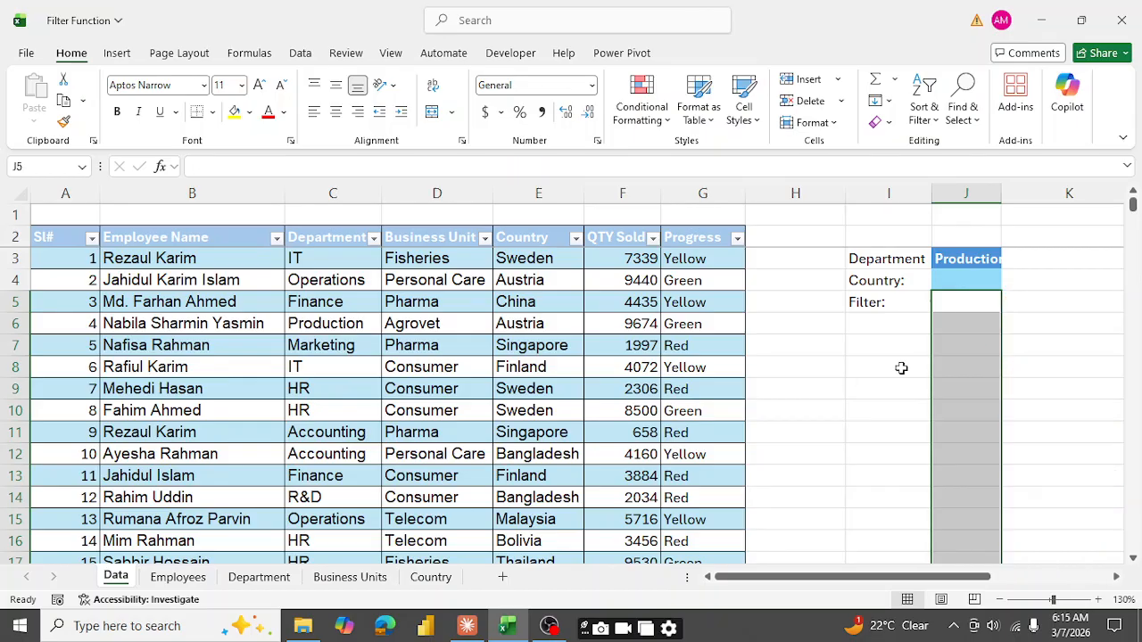
# Start a new FILTER formula in J5 with the whole table including headers, Table1[#All], as the array.
pyautogui.click(962, 301)
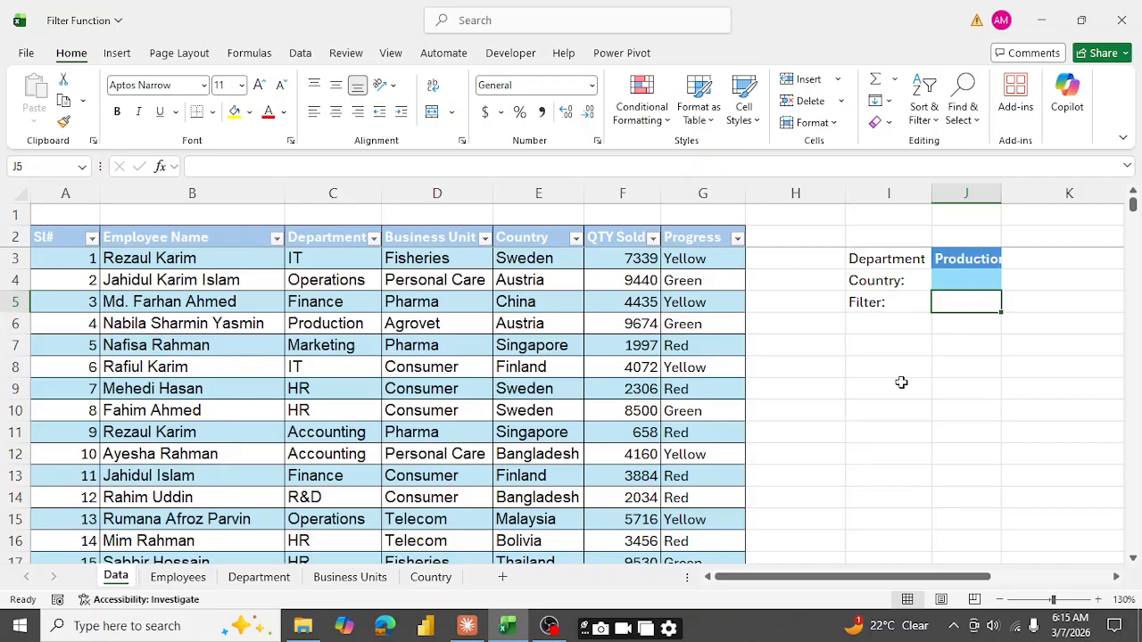
pyautogui.write('=')
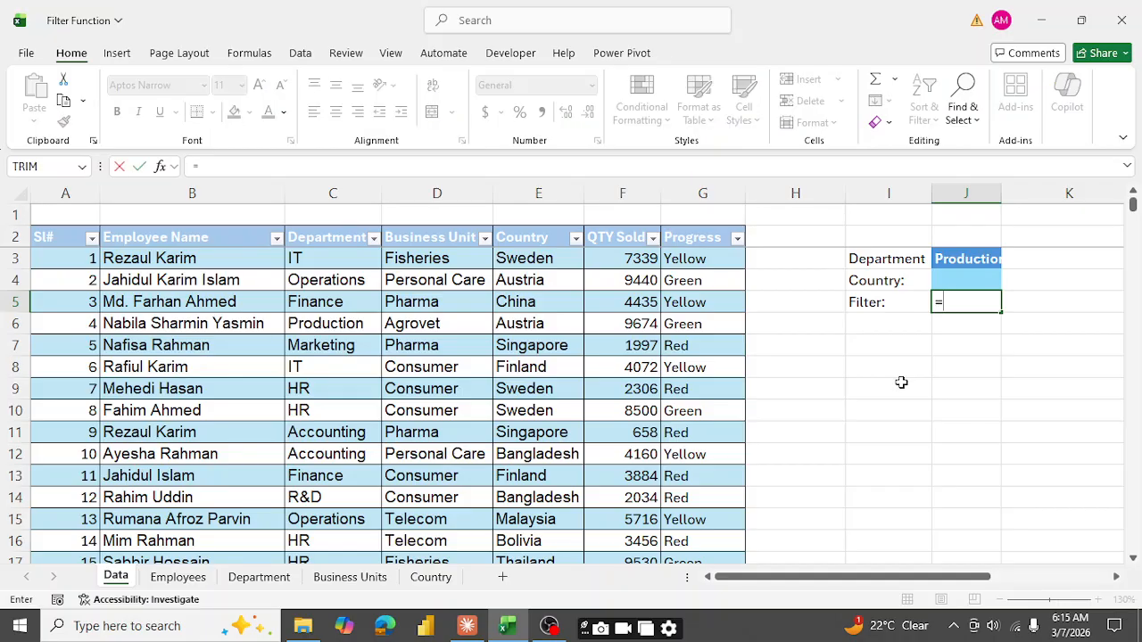
pyautogui.write('fil')
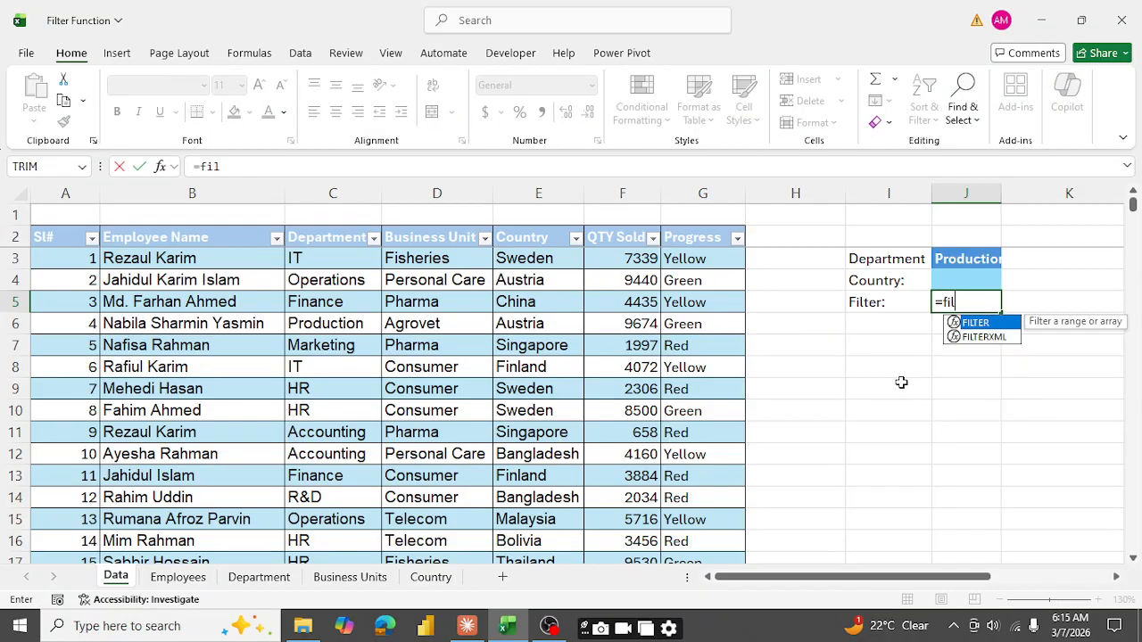
pyautogui.press('Tab')
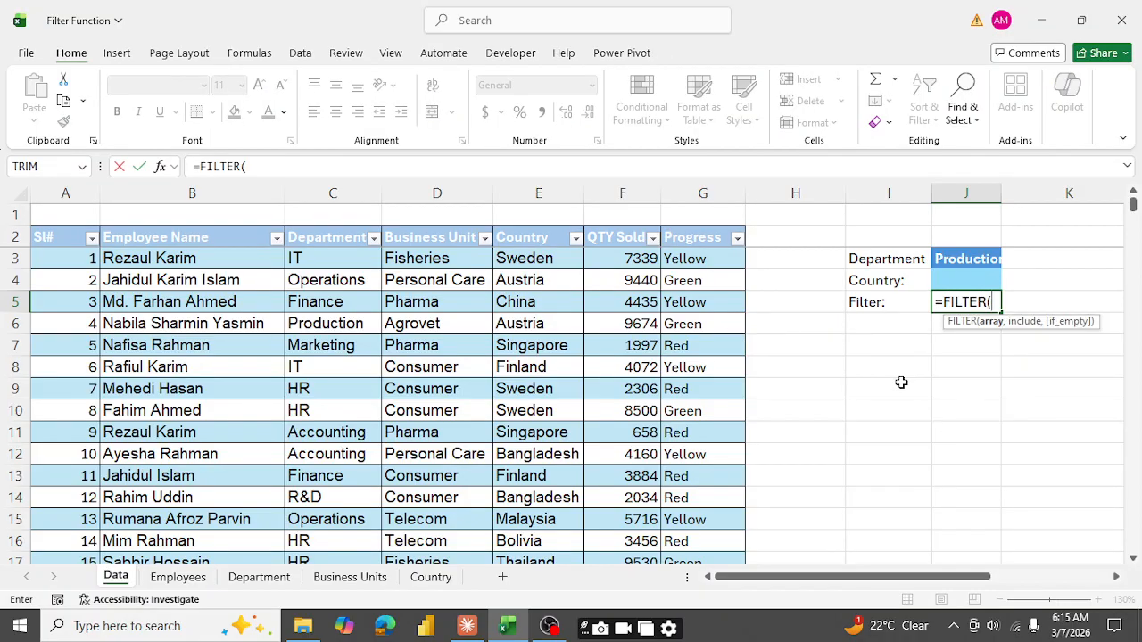
pyautogui.click(37, 237)
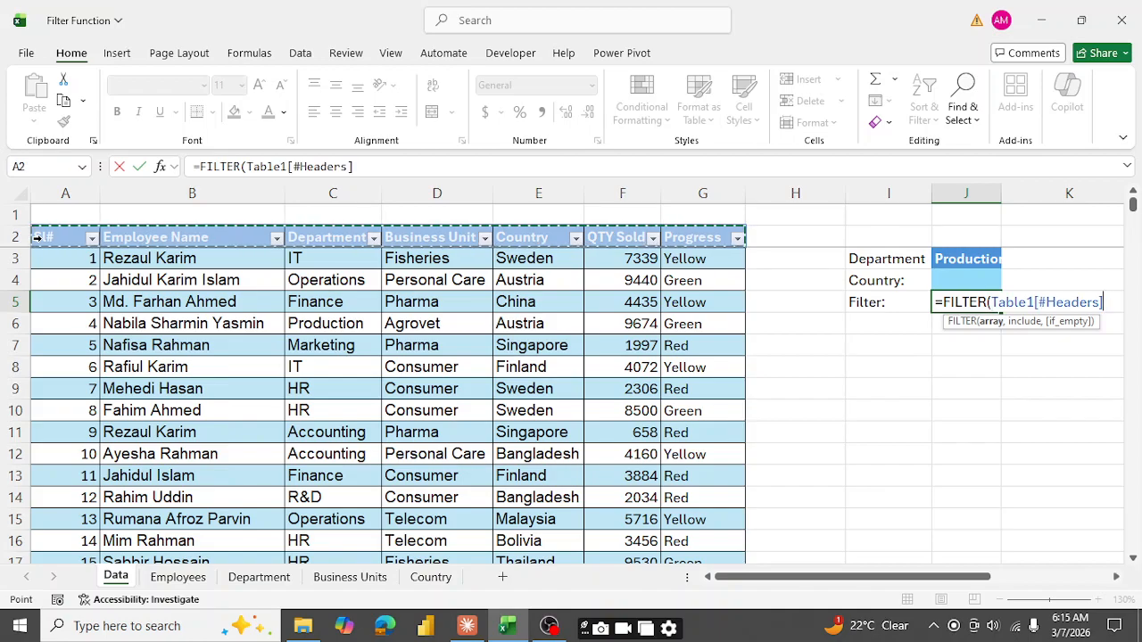
pyautogui.click(38, 237)
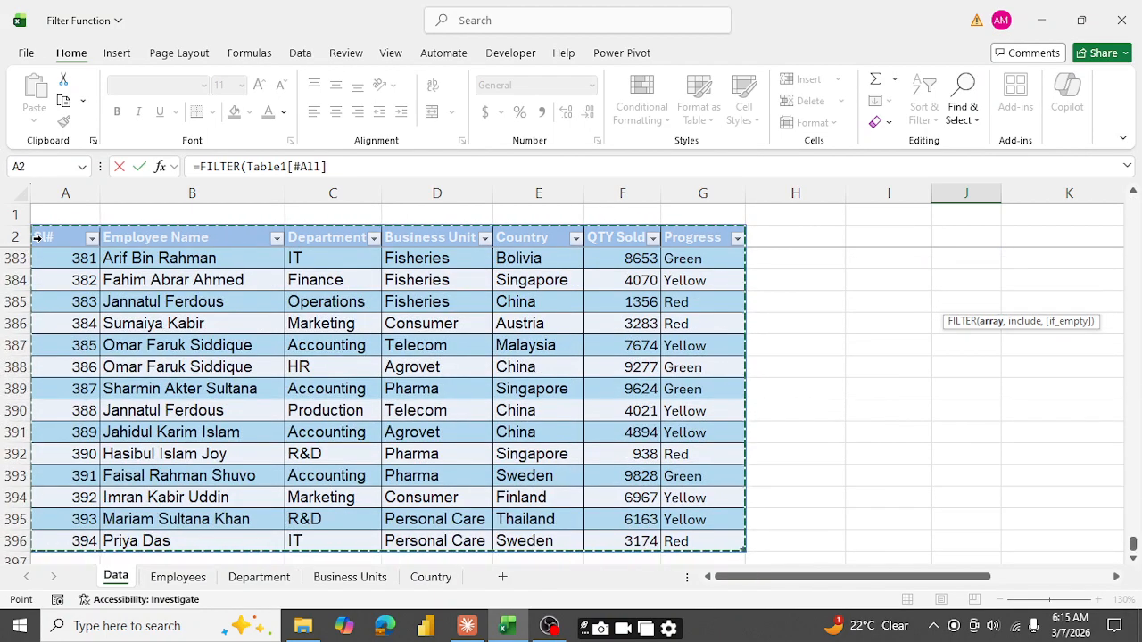
pyautogui.write(',')
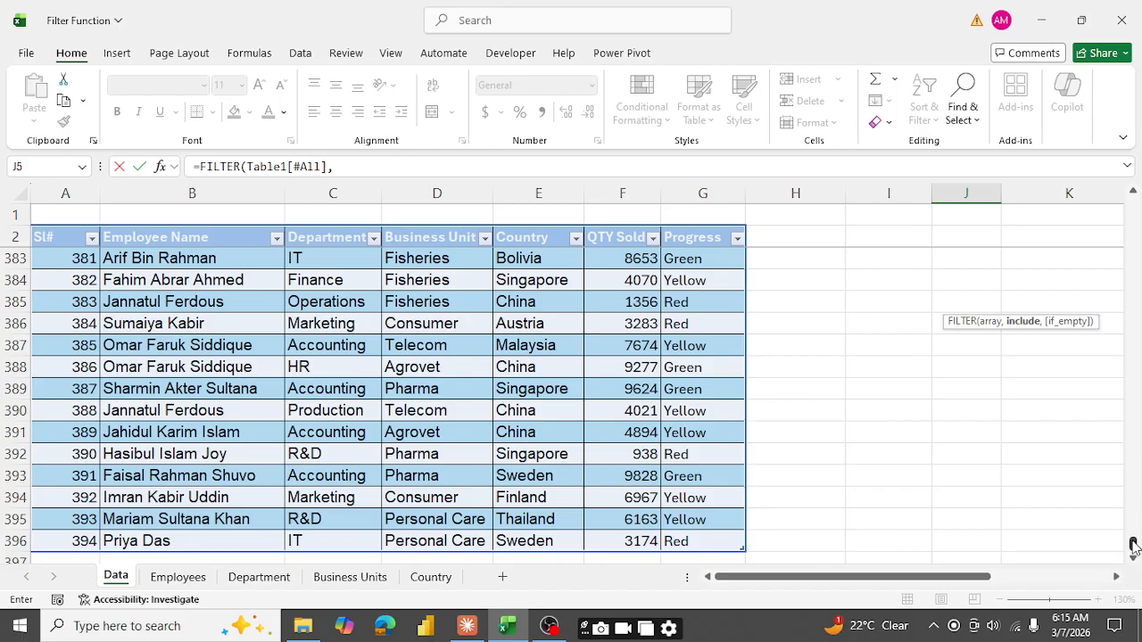
# Add the parenthesised condition Table1[[#All],[Department]]=J3 as the include argument, followed by * and an opening parenthesis for a second condition.
pyautogui.moveTo(1133, 546); pyautogui.dragTo(1134, 203)
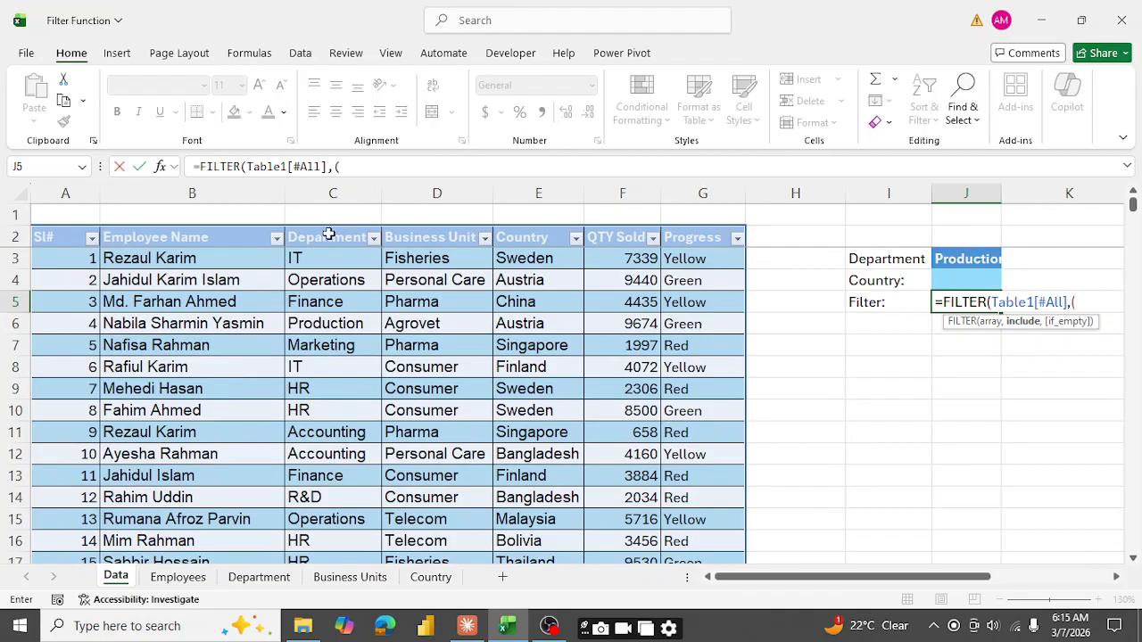
pyautogui.click(331, 236)
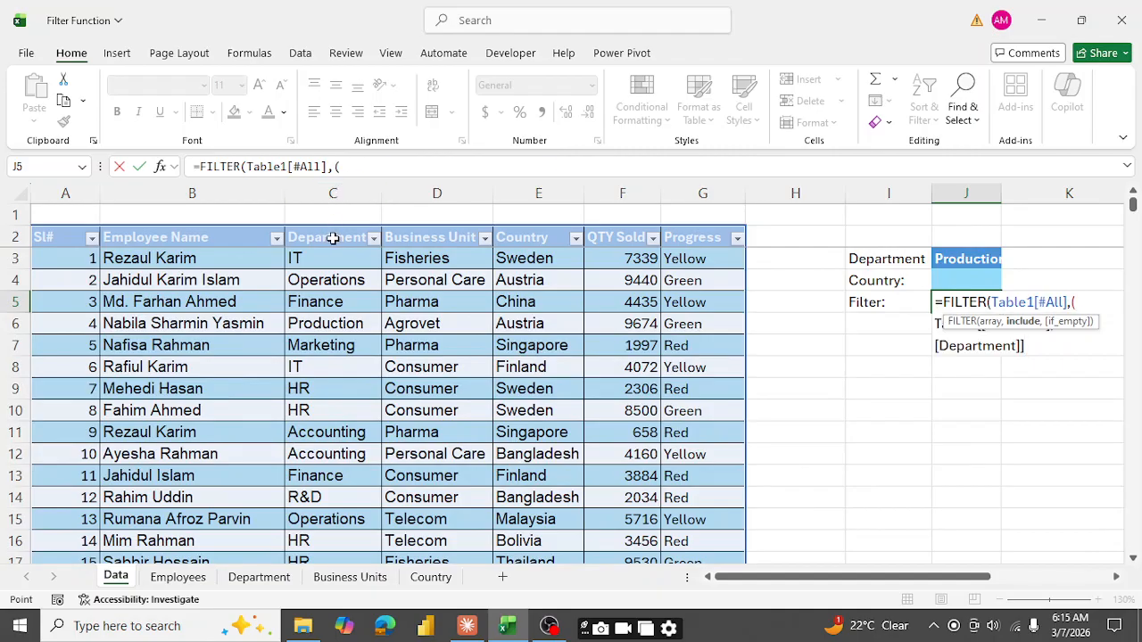
pyautogui.hotkey('ctrl', 'shift', 'Down')
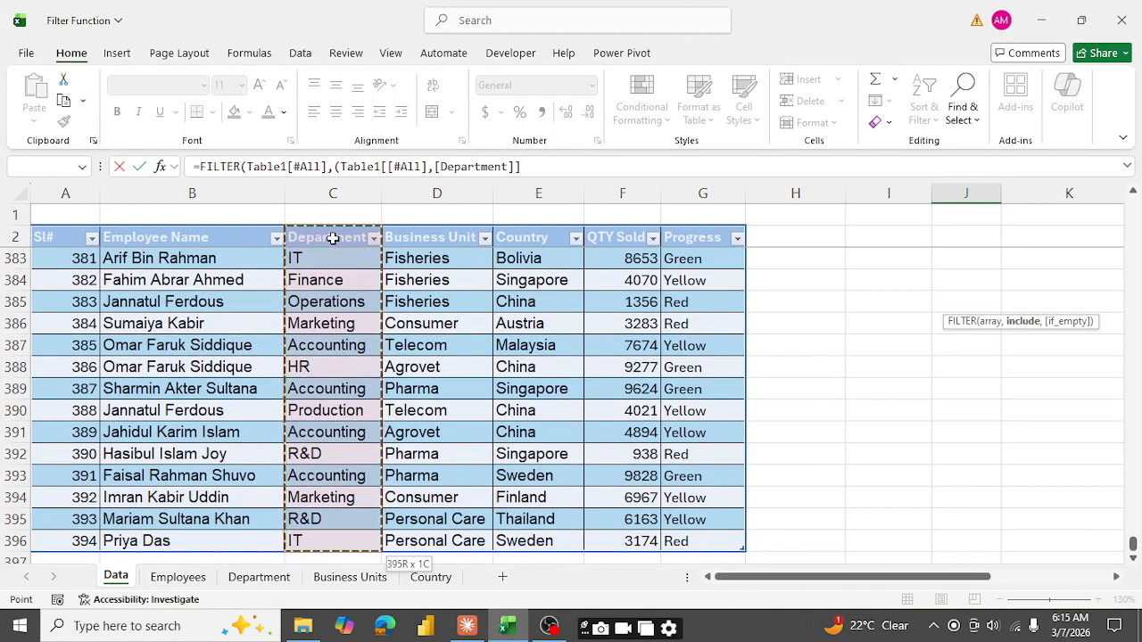
pyautogui.write('=')
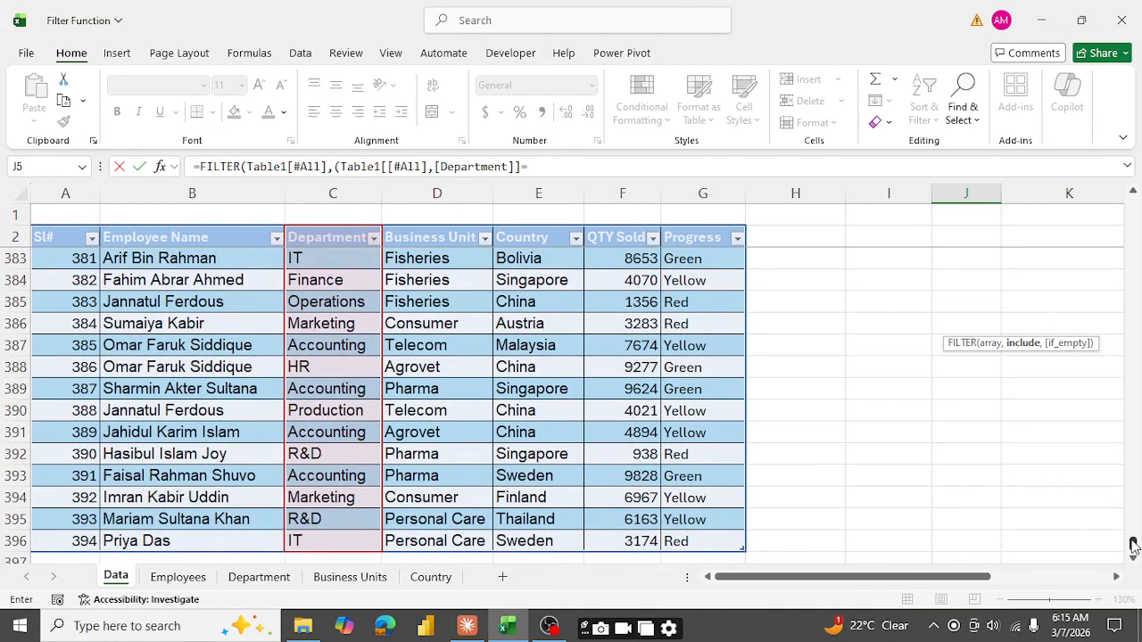
pyautogui.moveTo(1134, 542); pyautogui.dragTo(1139, 138)
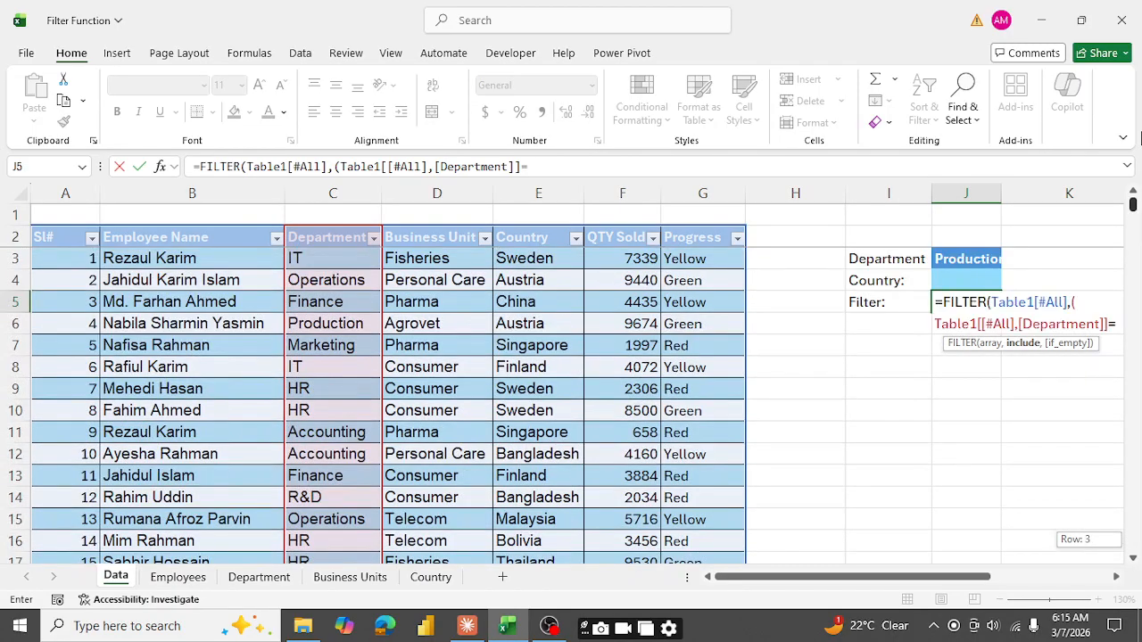
pyautogui.click(966, 259)
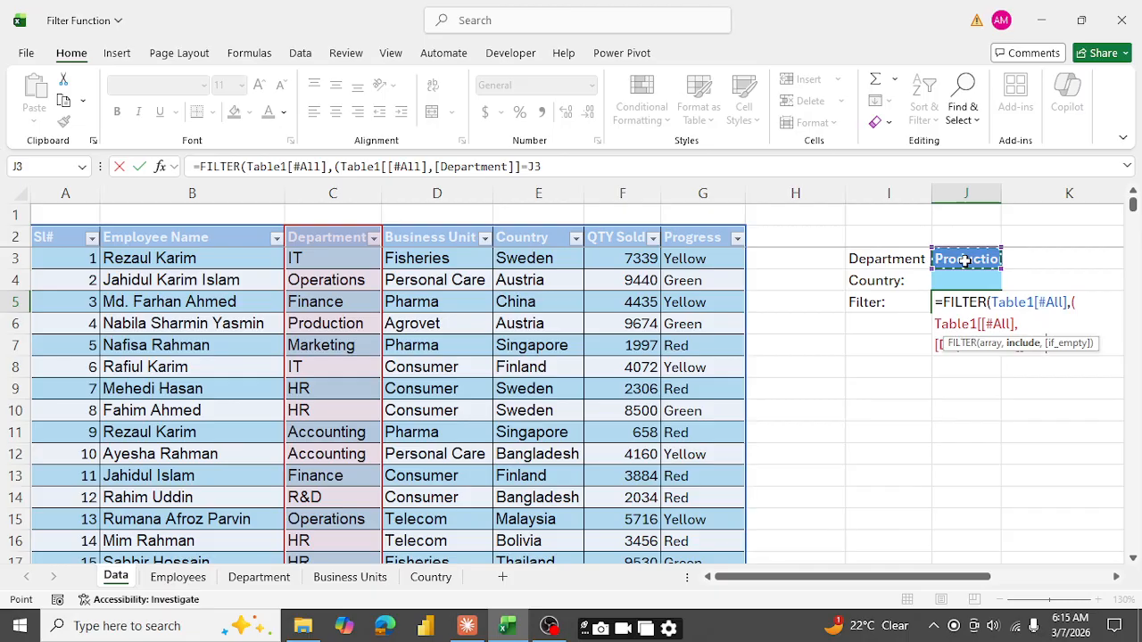
pyautogui.write(')*(')
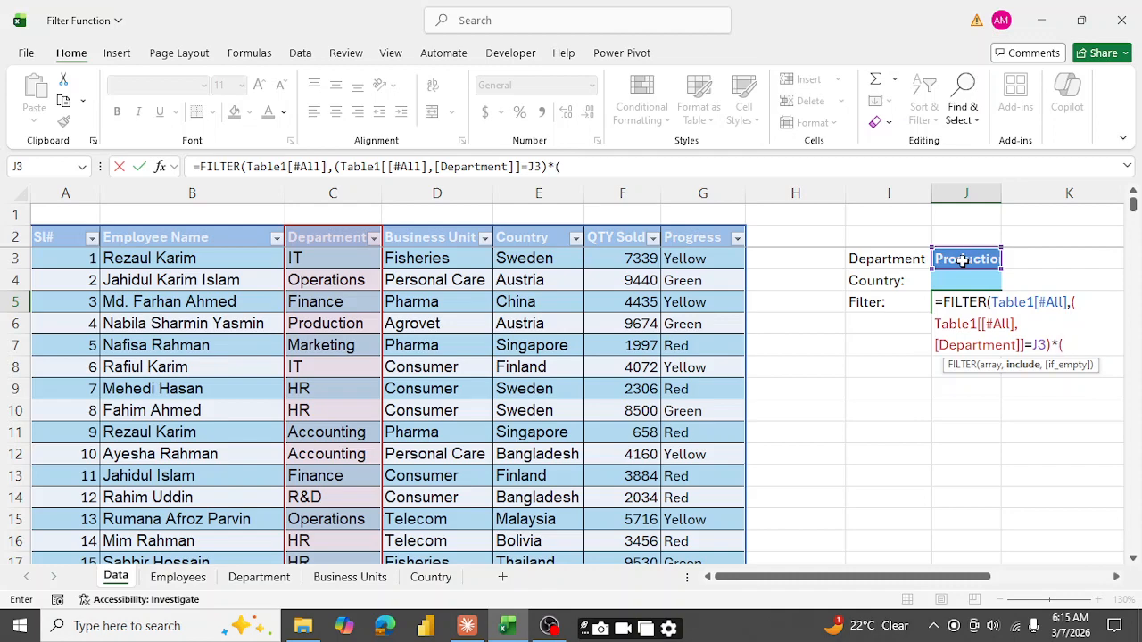
# Enter the second condition comparing the whole Country column including its header, Table1[[#All],[Country]], with cell J4.
pyautogui.click(529, 239)
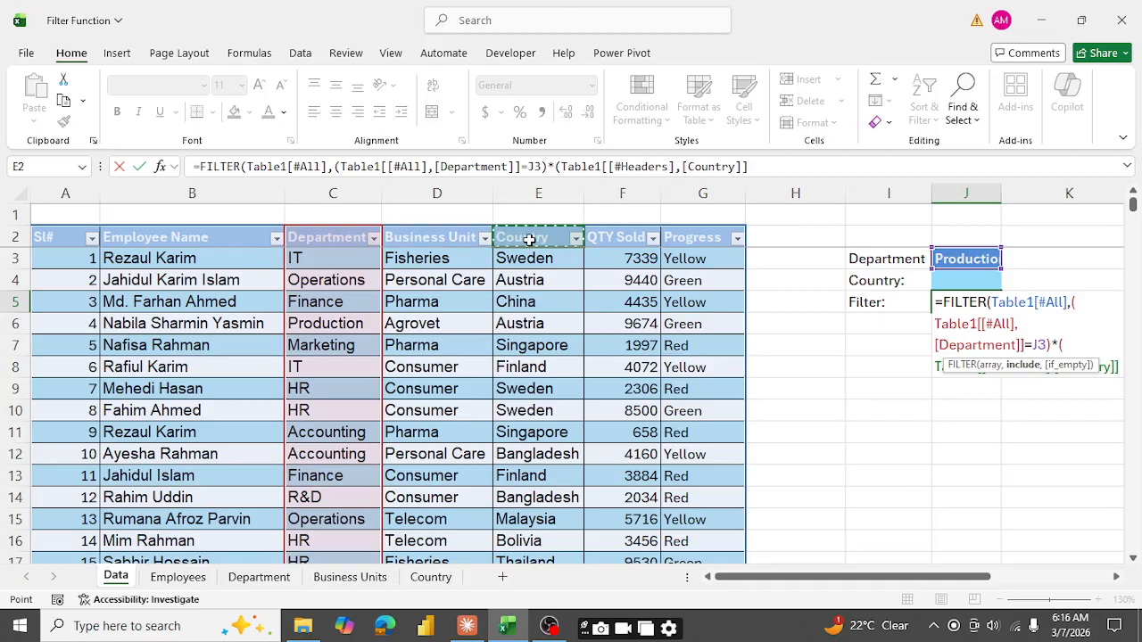
pyautogui.hotkey('ctrl', 'shift', 'Down')
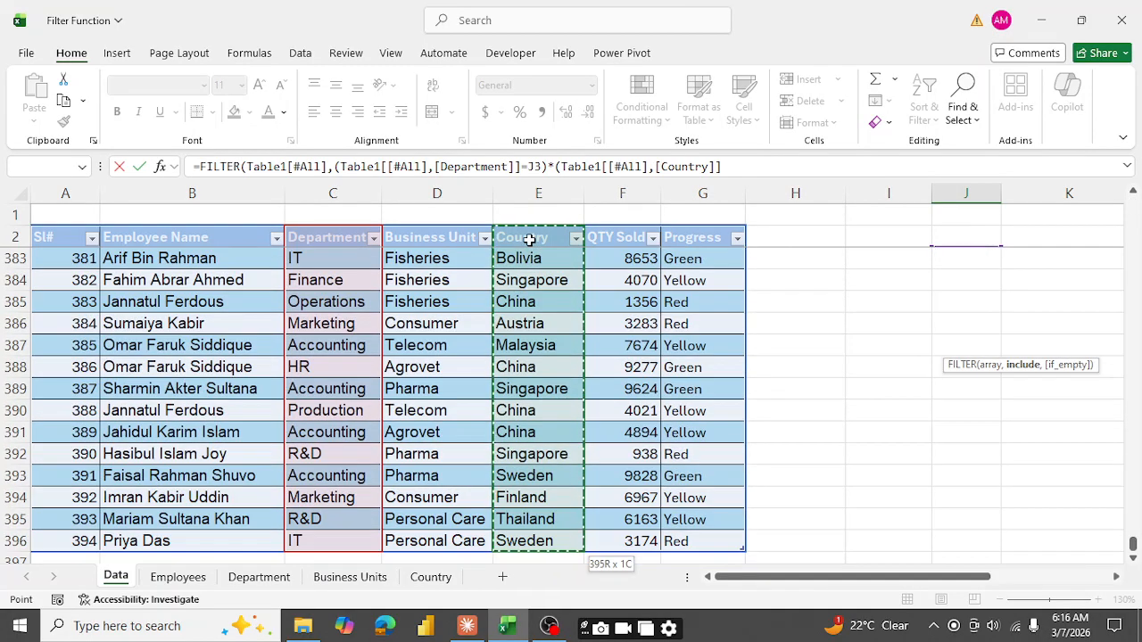
pyautogui.write('=')
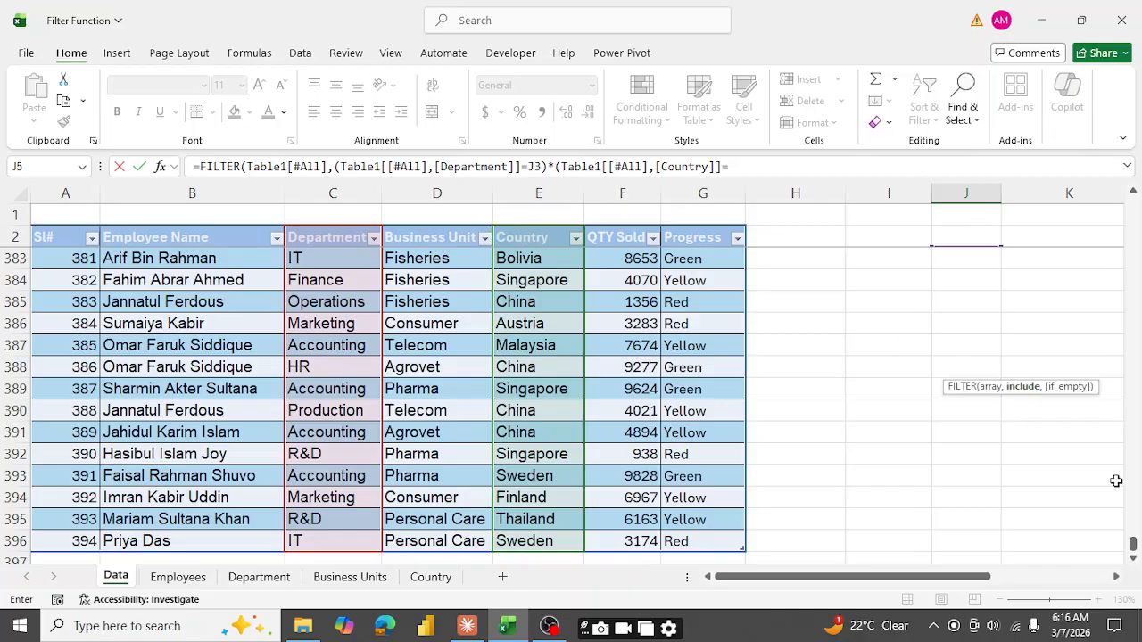
pyautogui.scroll(20, 1133, 546)
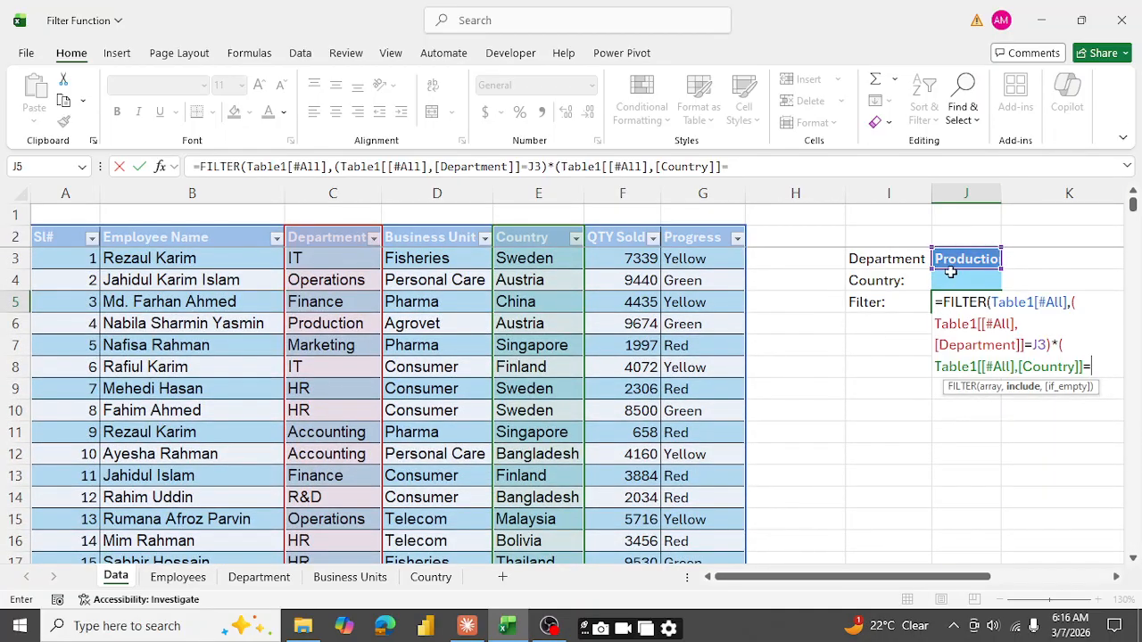
pyautogui.click(951, 282)
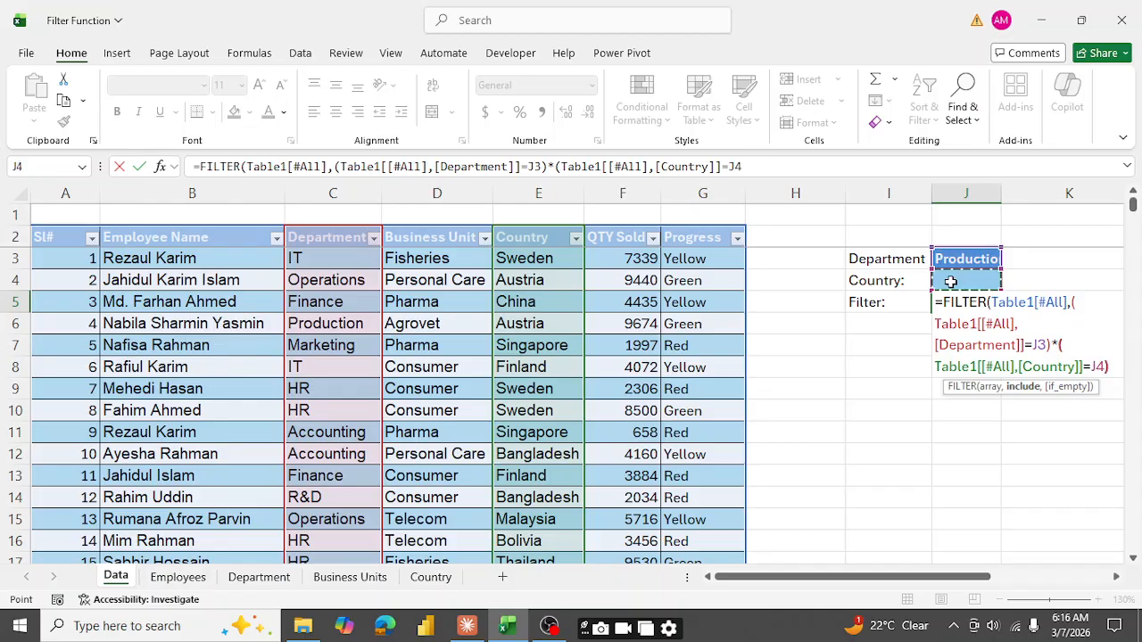
# Close the country condition, add "NA" as the if_empty argument, and commit the FILTER formula in J5.
pyautogui.write('),')
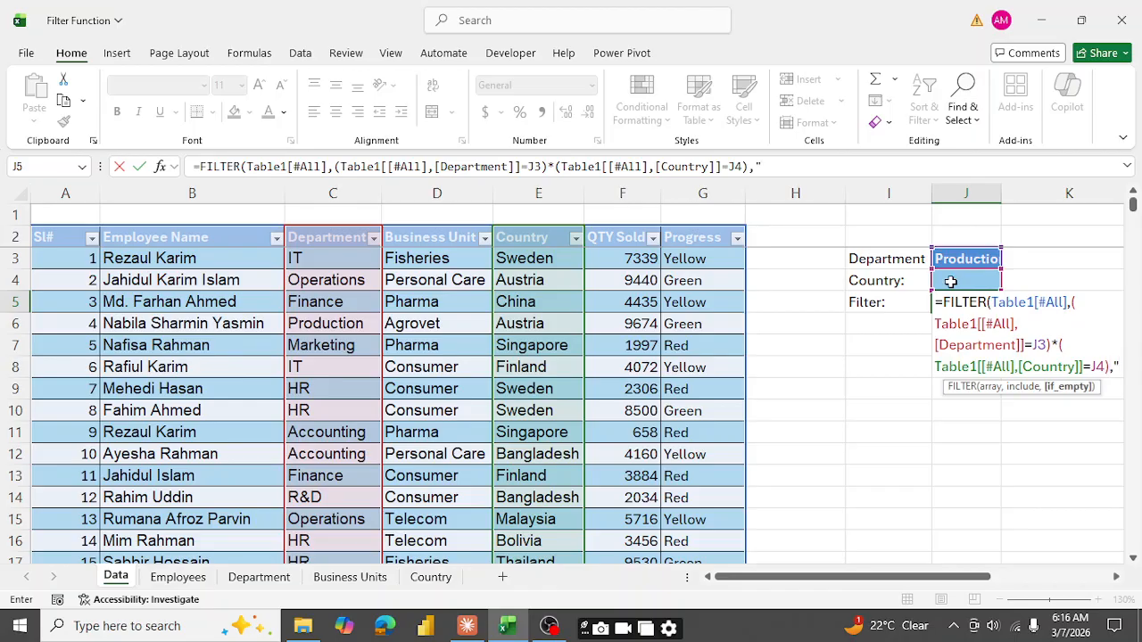
pyautogui.write('"NA")')
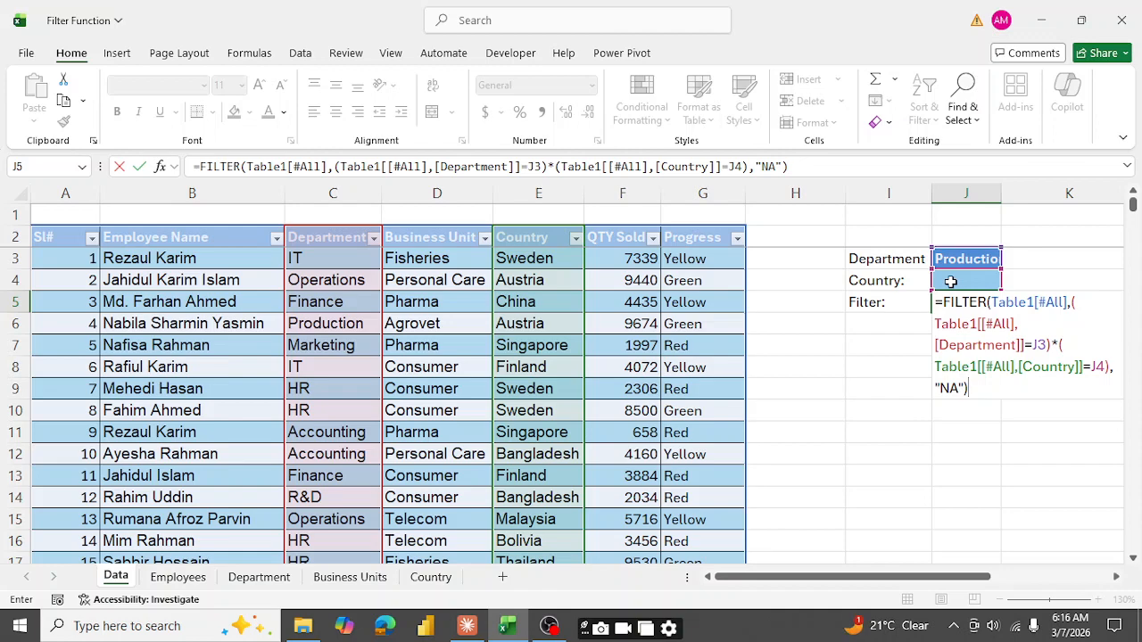
pyautogui.press('Return')
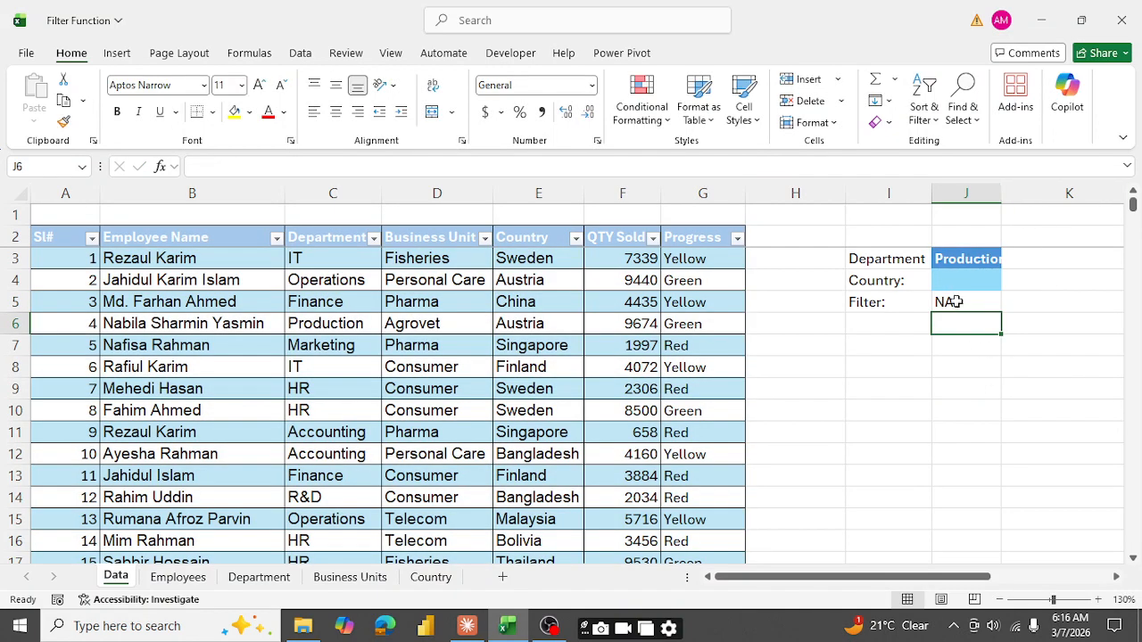
pyautogui.click(951, 304)
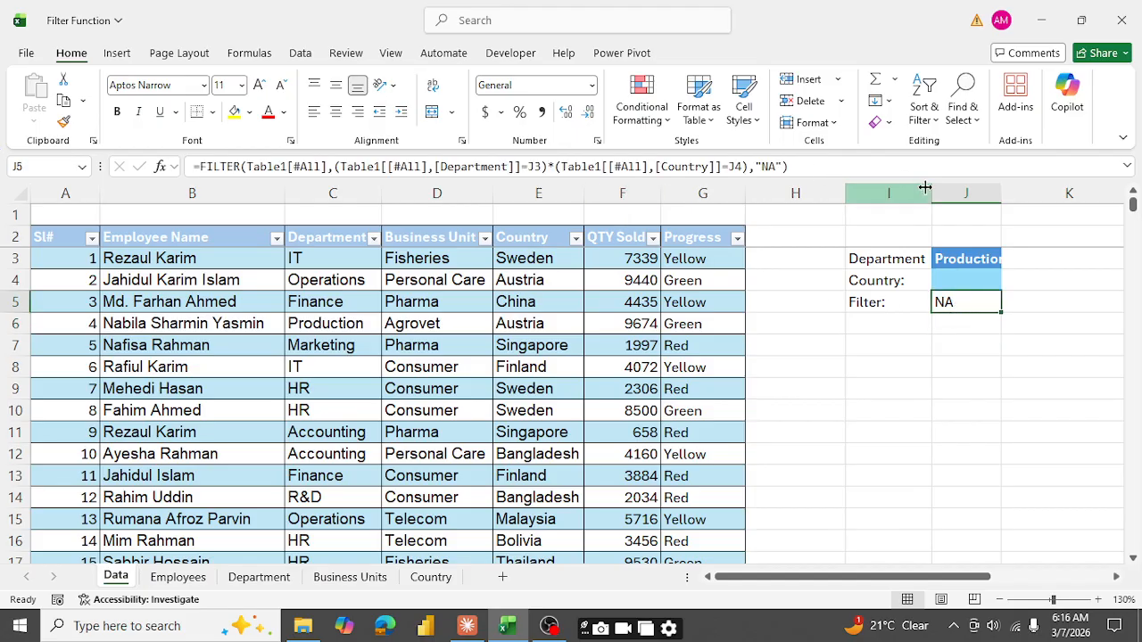
# Choose Malaysia as the country in J4 and review the spilled rows by selecting the results from J5 downward.
pyautogui.click(972, 282)
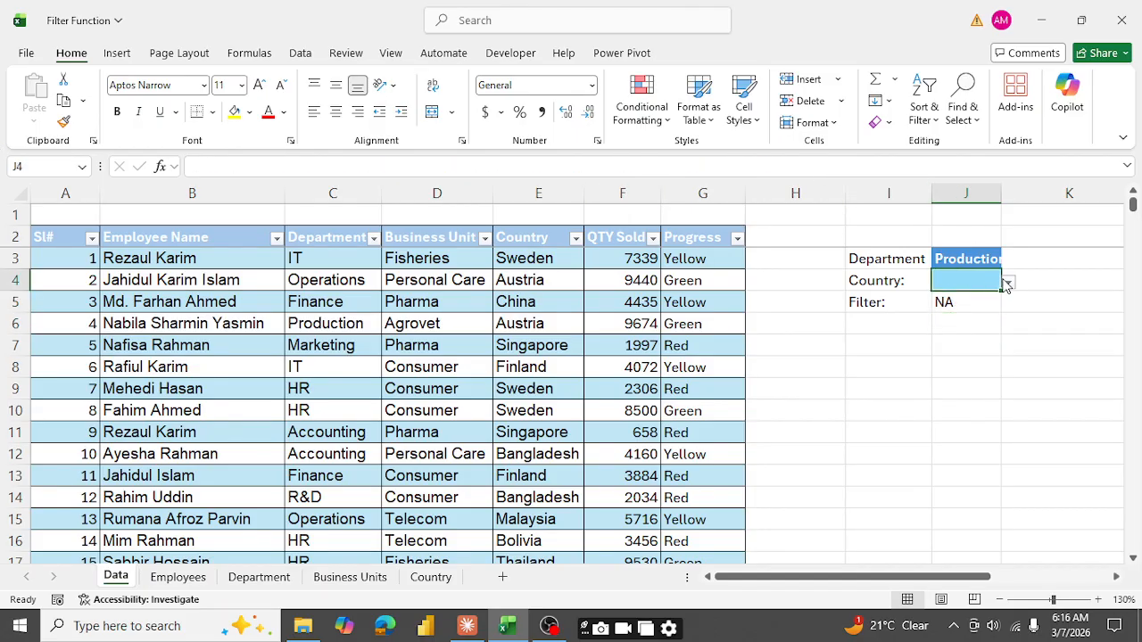
pyautogui.click(1009, 283)
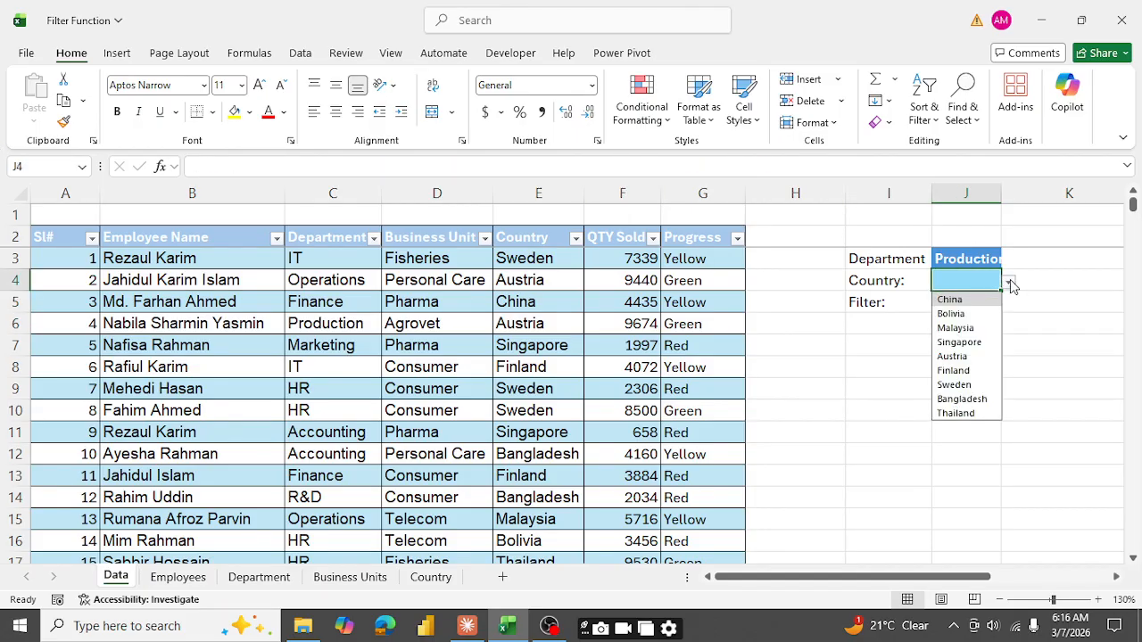
pyautogui.click(960, 327)
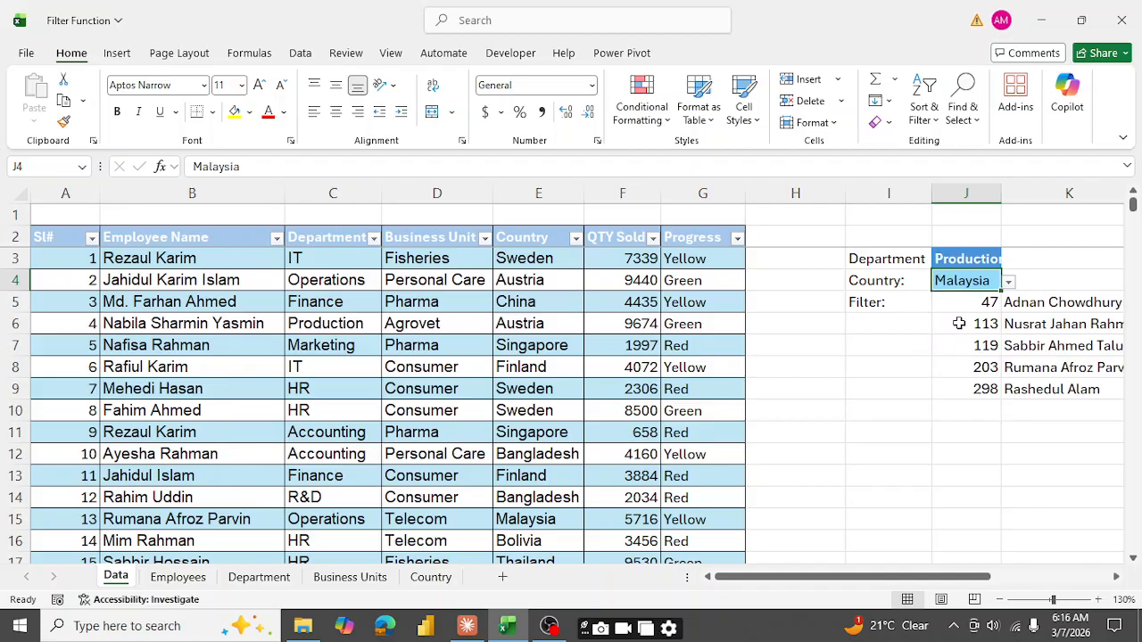
pyautogui.moveTo(932, 576); pyautogui.dragTo(1052, 584)
pyautogui.moveTo(551, 304); pyautogui.dragTo(545, 394)
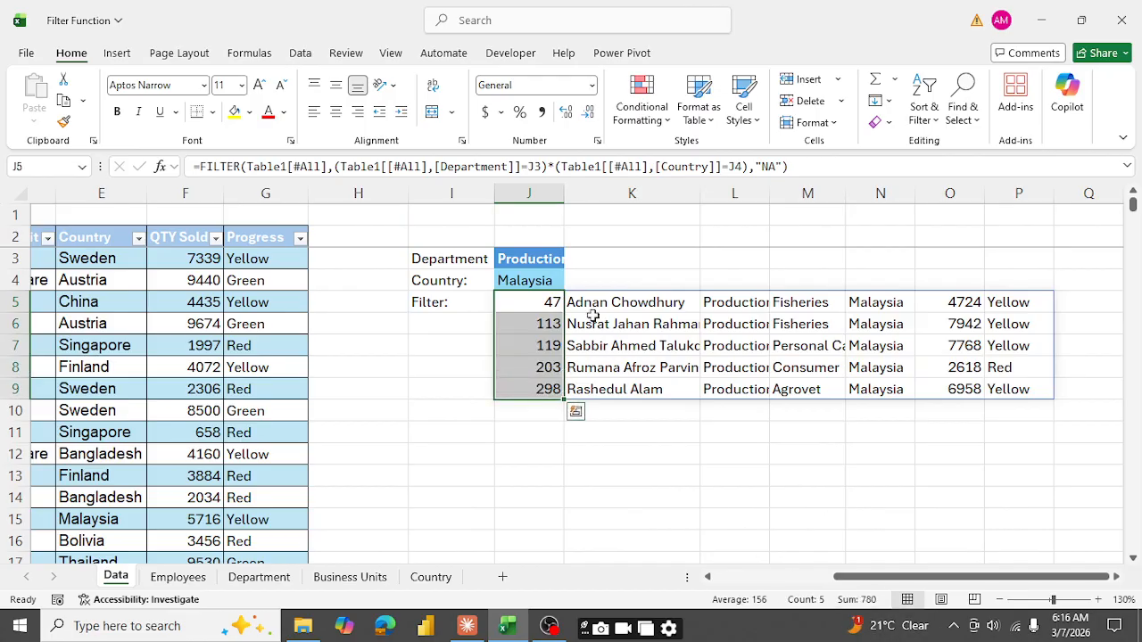
# Choose Marketing as the department in cell J3.
pyautogui.click(541, 280)
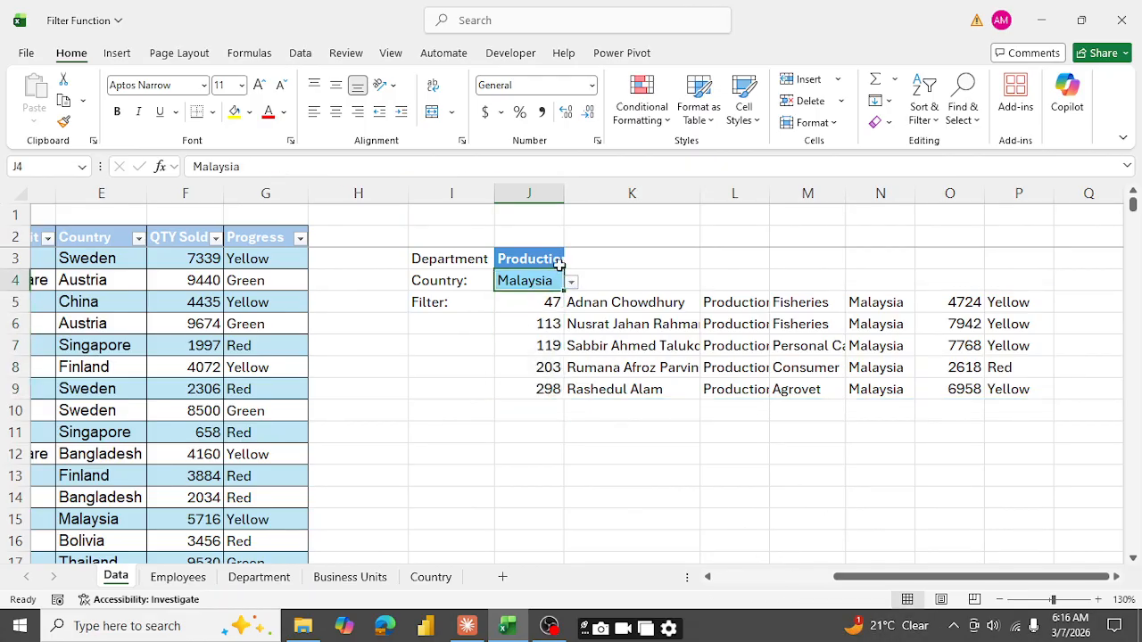
pyautogui.click(550, 264)
pyautogui.click(571, 259)
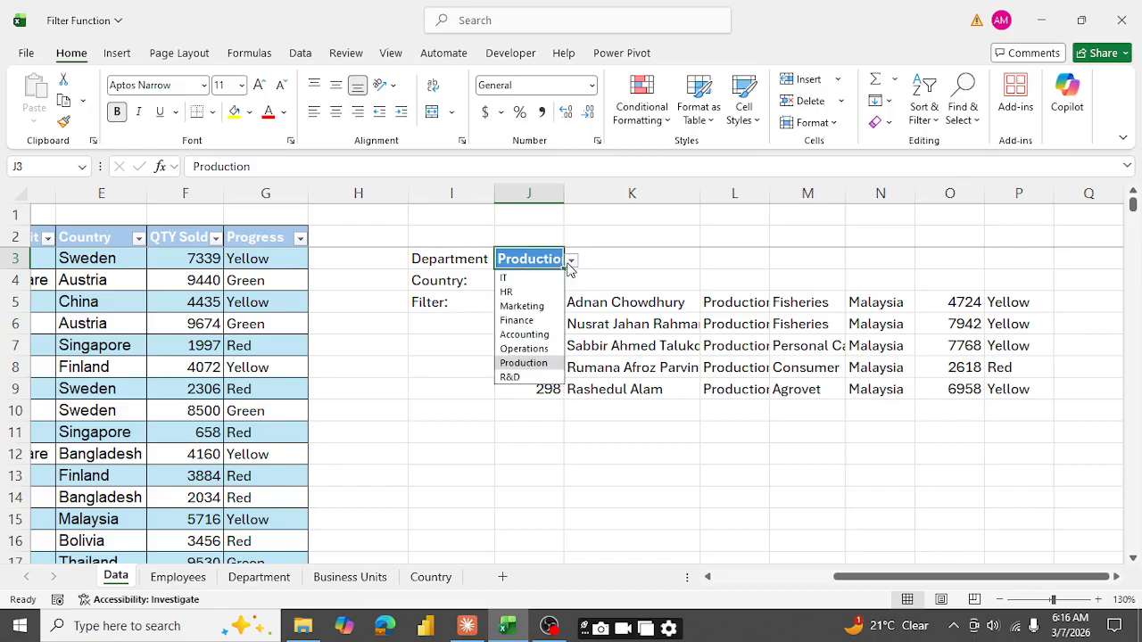
pyautogui.click(523, 307)
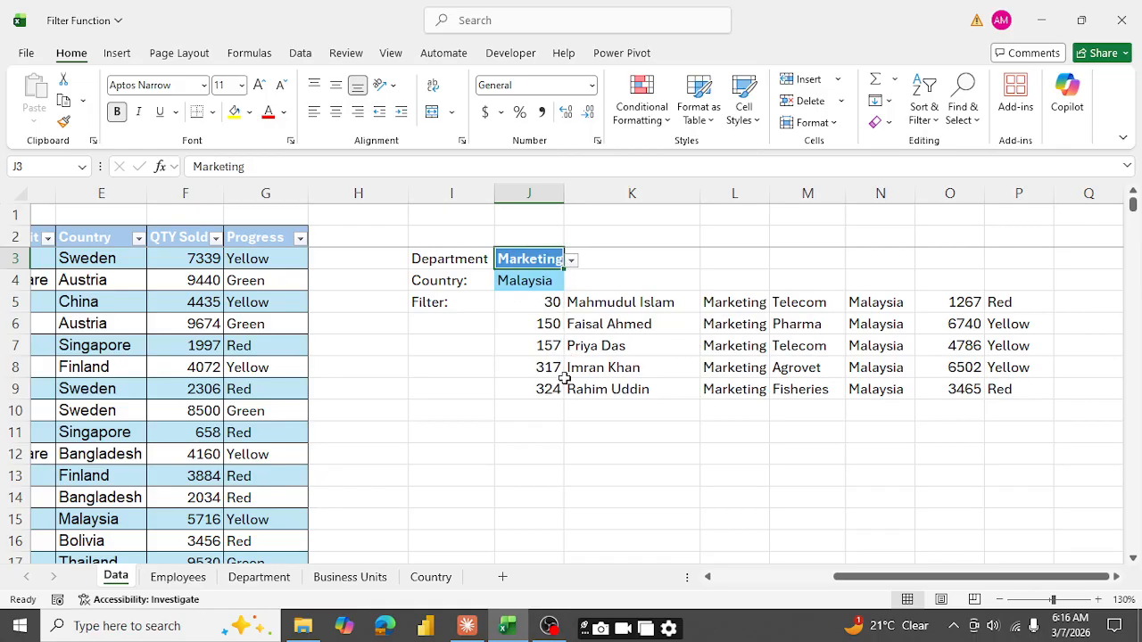
# Switch the department in J3 to R&D and select the spilled serial numbers from J5 downward to check them.
pyautogui.click(571, 259)
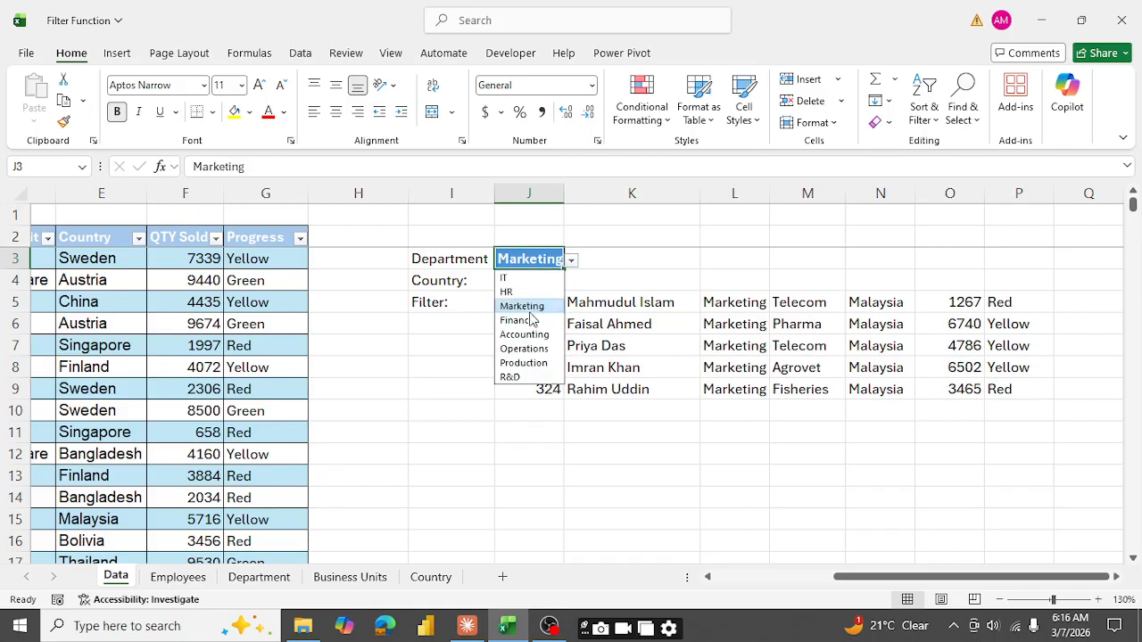
pyautogui.click(513, 378)
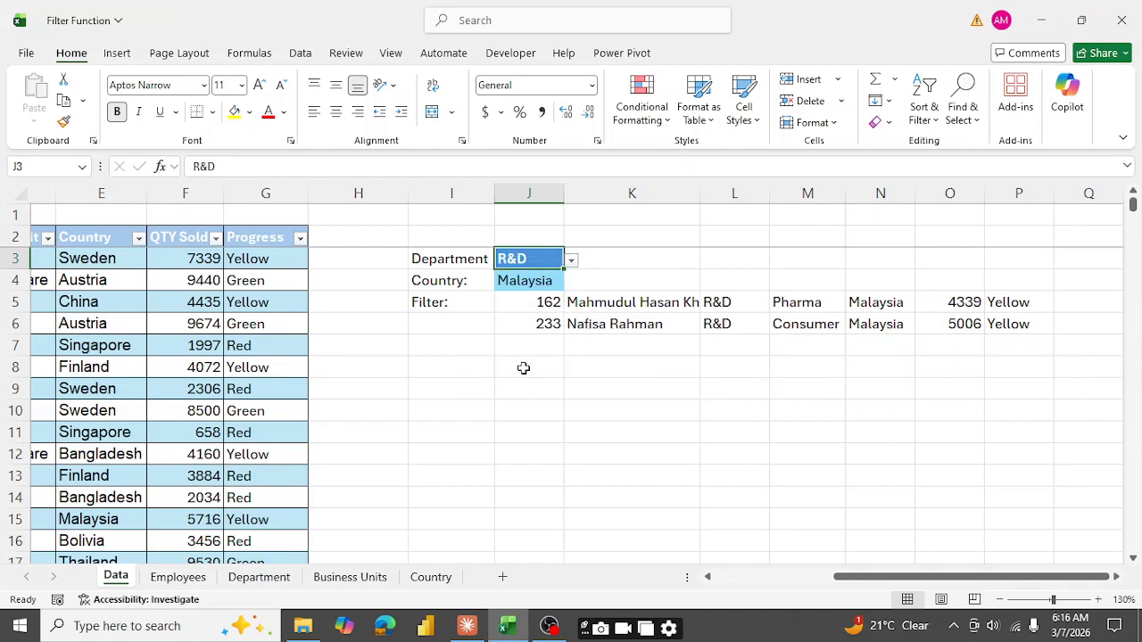
pyautogui.click(550, 303)
pyautogui.moveTo(551, 303); pyautogui.dragTo(546, 323)
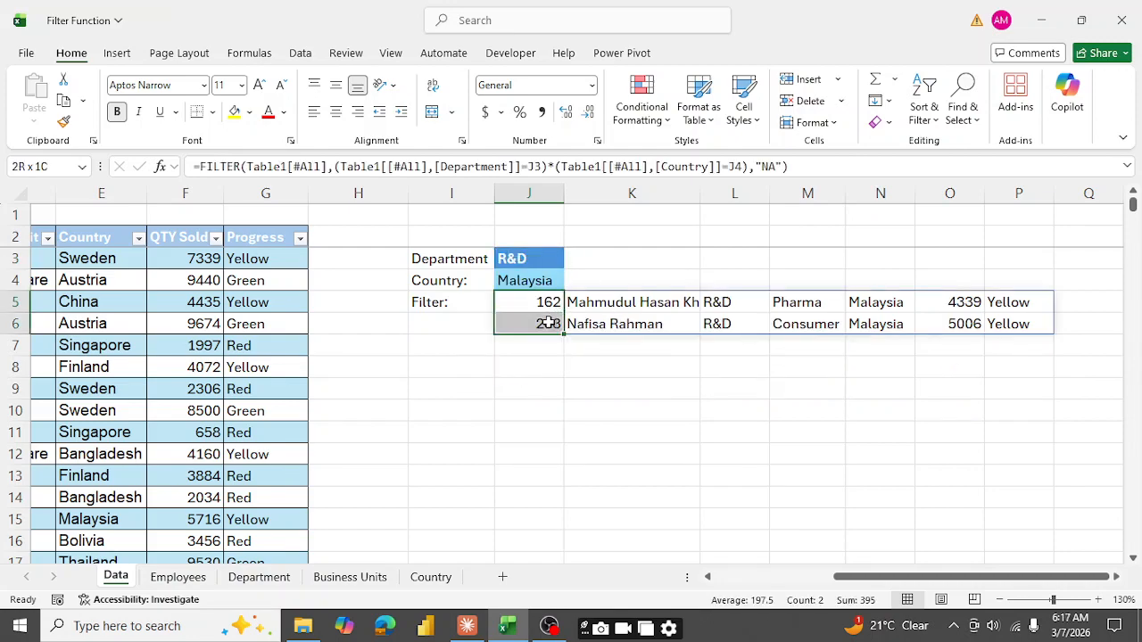
# Set the department in cell J3 to Operations.
pyautogui.click(562, 259)
pyautogui.click(571, 261)
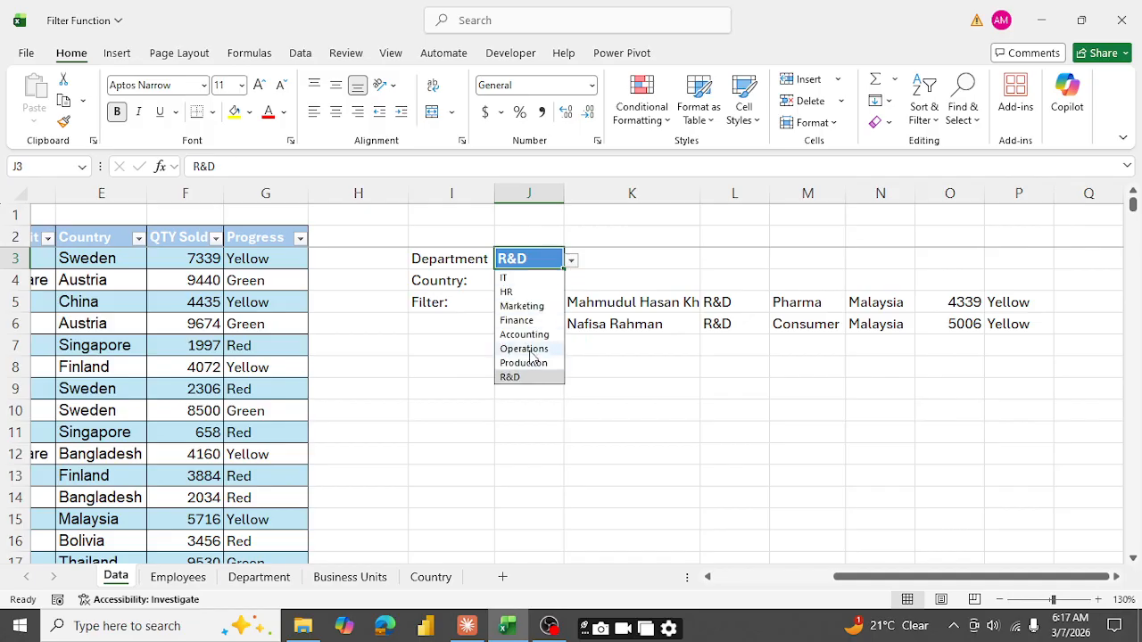
pyautogui.click(524, 348)
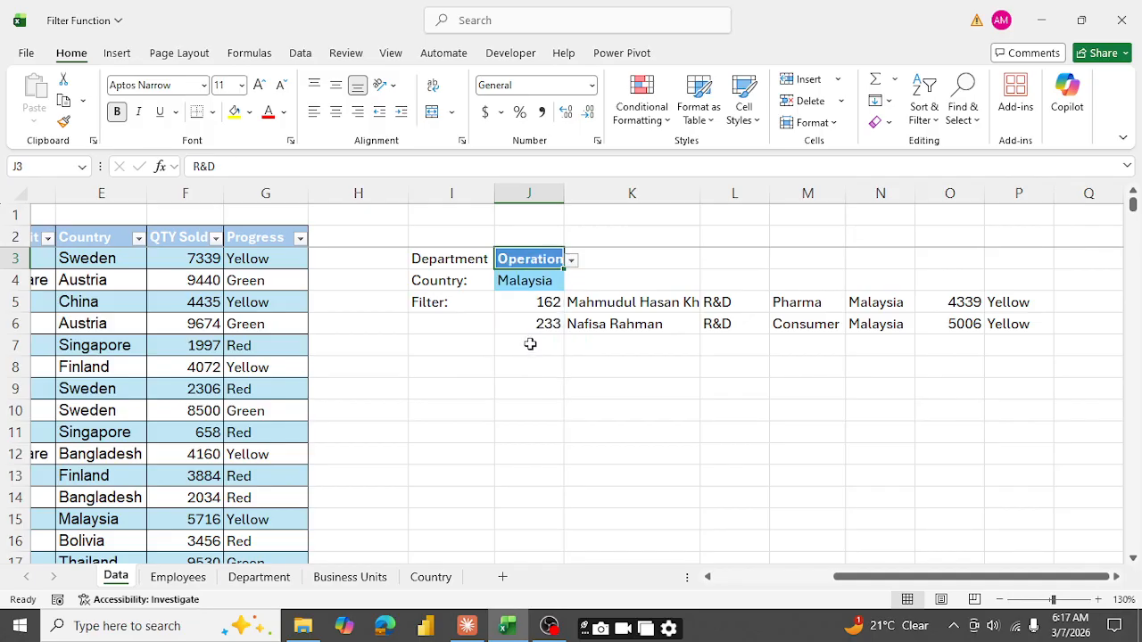
# Choose Bangladesh as the country in J4 and review the filtered rows by selecting the results from J5 downward.
pyautogui.click(548, 281)
pyautogui.click(572, 283)
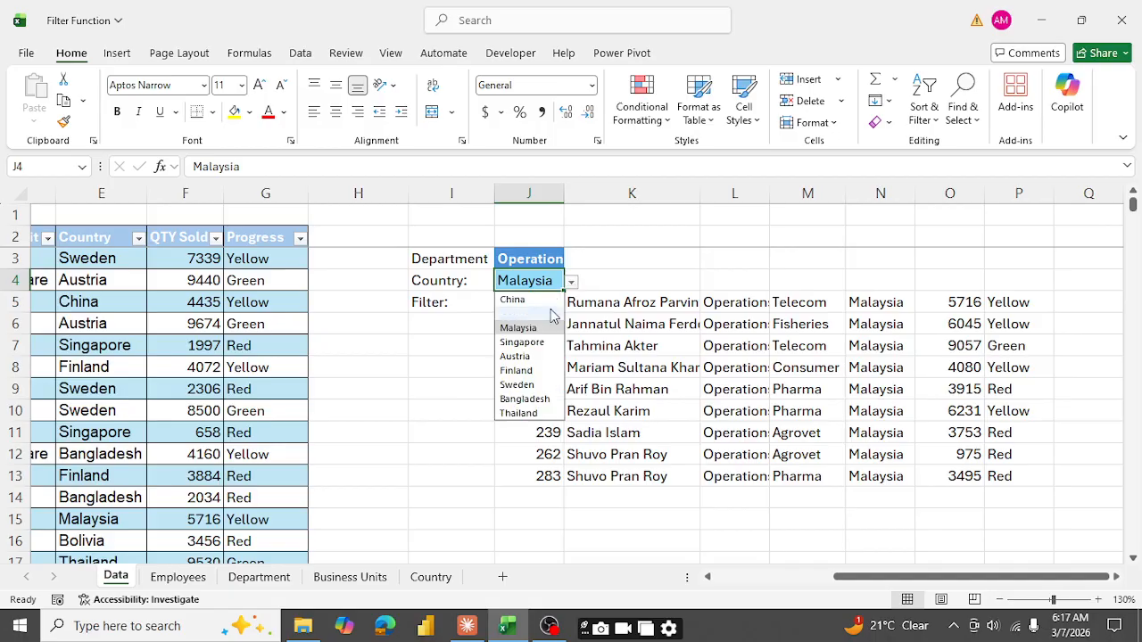
pyautogui.click(523, 399)
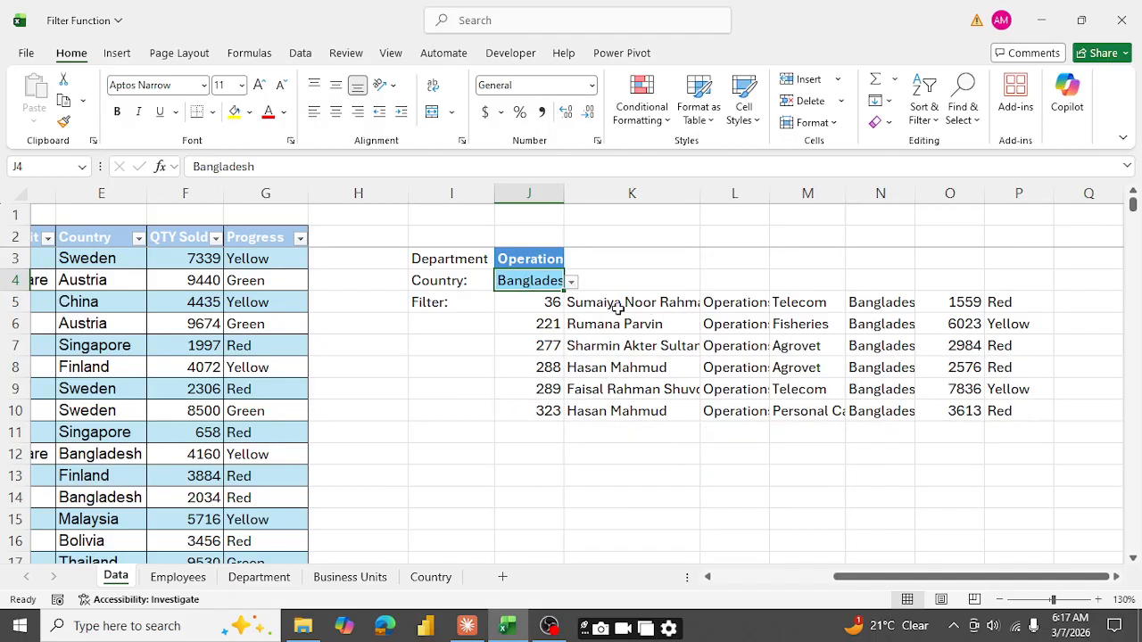
pyautogui.click(552, 304)
pyautogui.moveTo(551, 303); pyautogui.dragTo(549, 412)
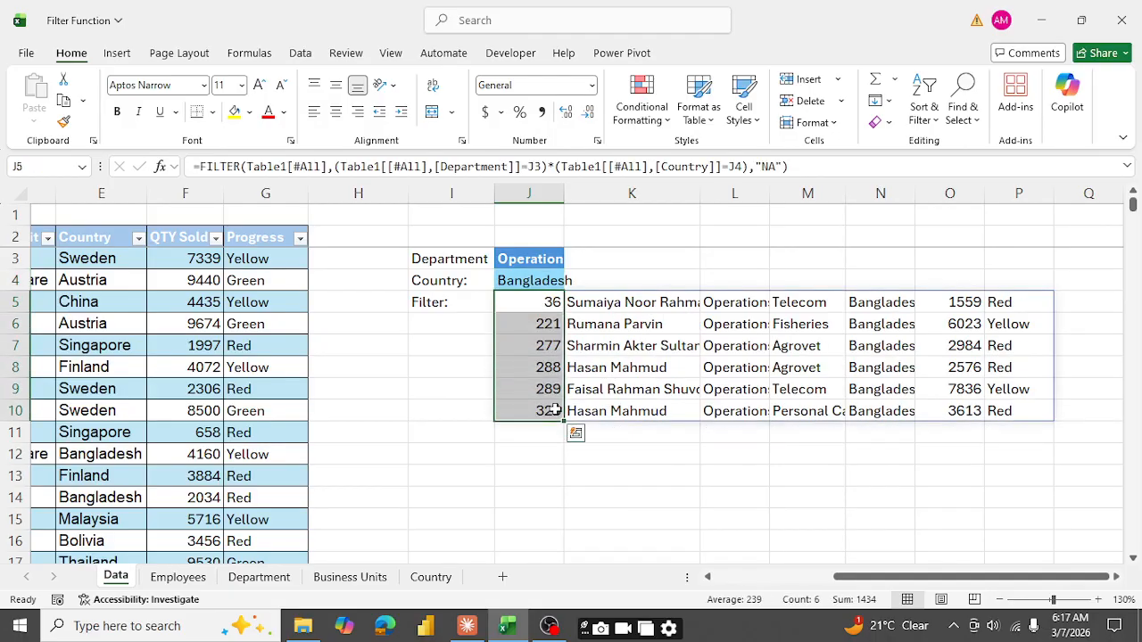
# Change the department in J3 to HR and review the spilled rows from J5 downward.
pyautogui.click(546, 282)
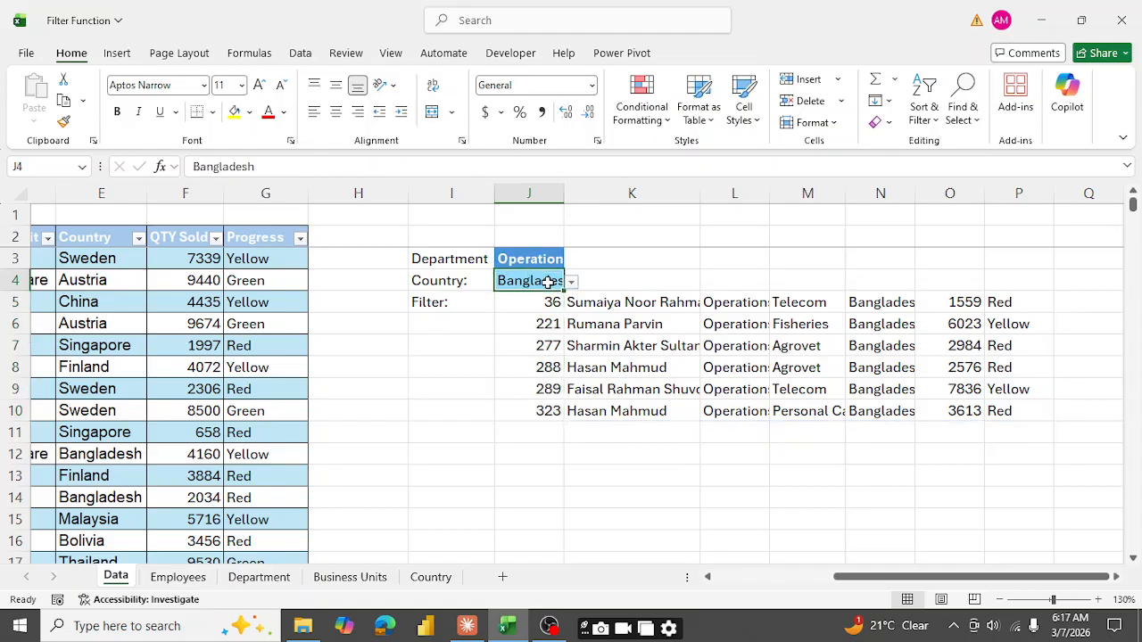
pyautogui.click(546, 258)
pyautogui.click(576, 262)
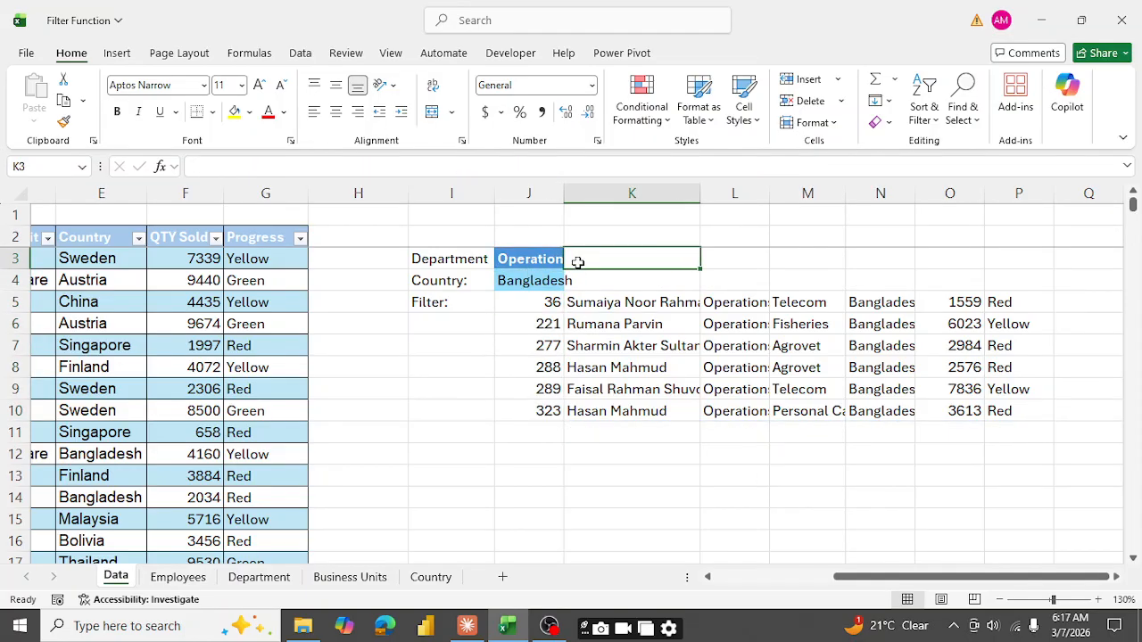
pyautogui.click(544, 261)
pyautogui.click(571, 259)
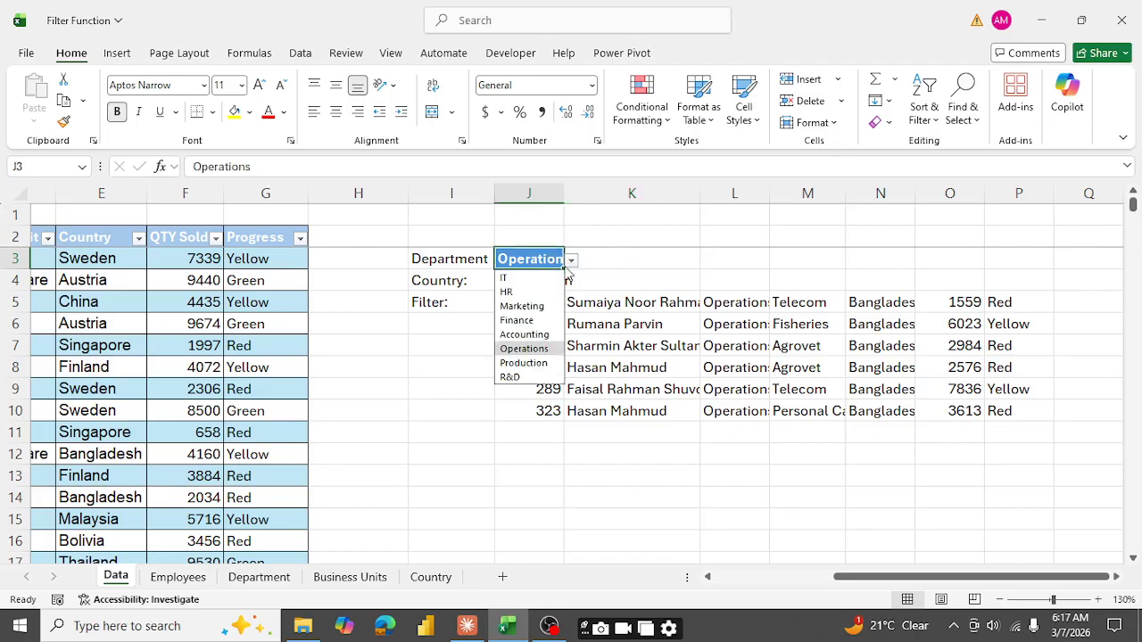
pyautogui.click(521, 292)
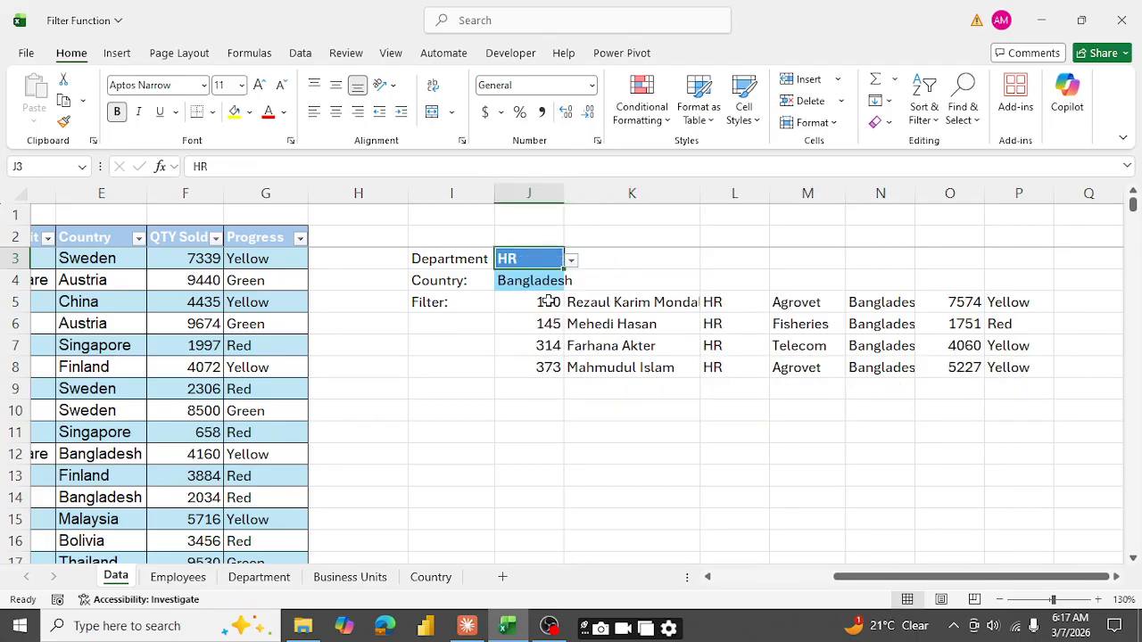
pyautogui.moveTo(546, 302); pyautogui.dragTo(548, 367)
pyautogui.click(683, 431)
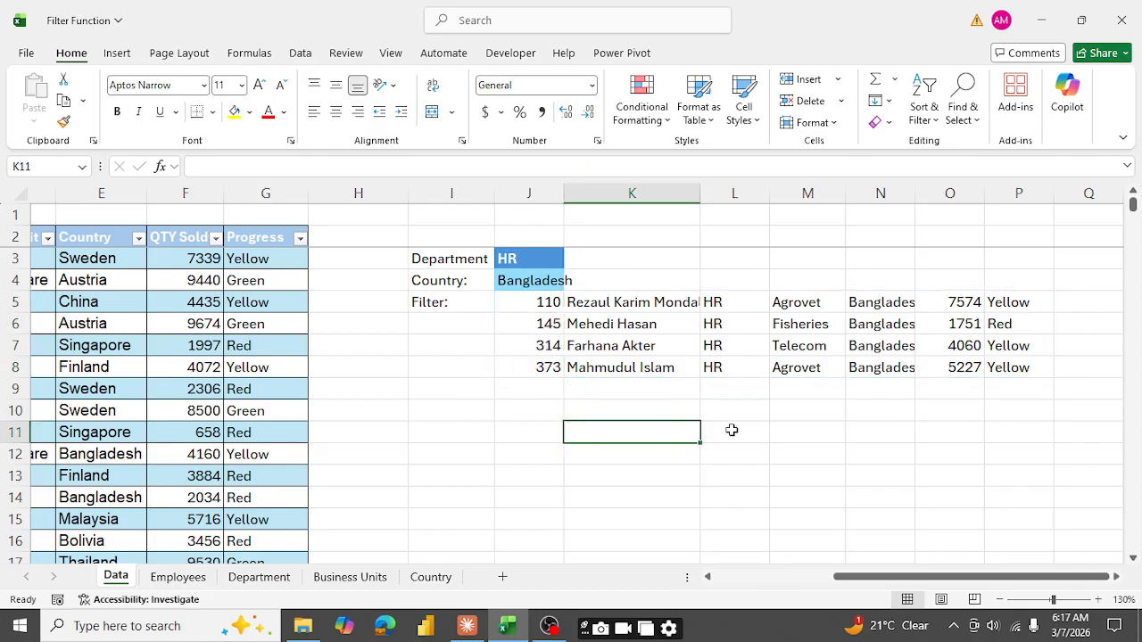
pyautogui.moveTo(963, 577); pyautogui.dragTo(609, 572)
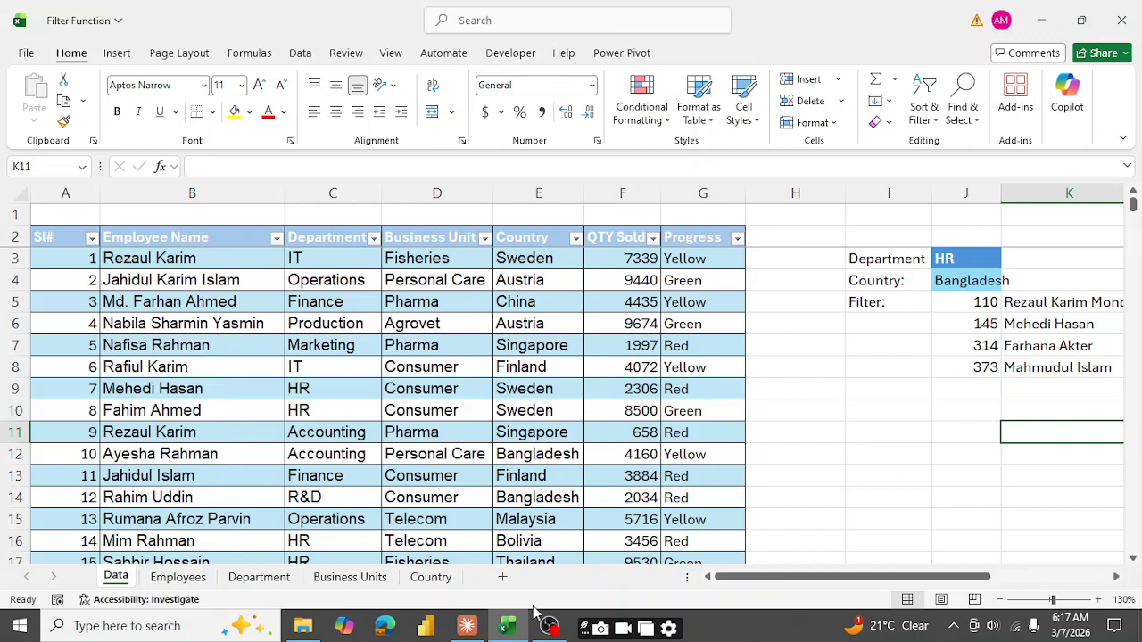
pyautogui.moveTo(549, 631)
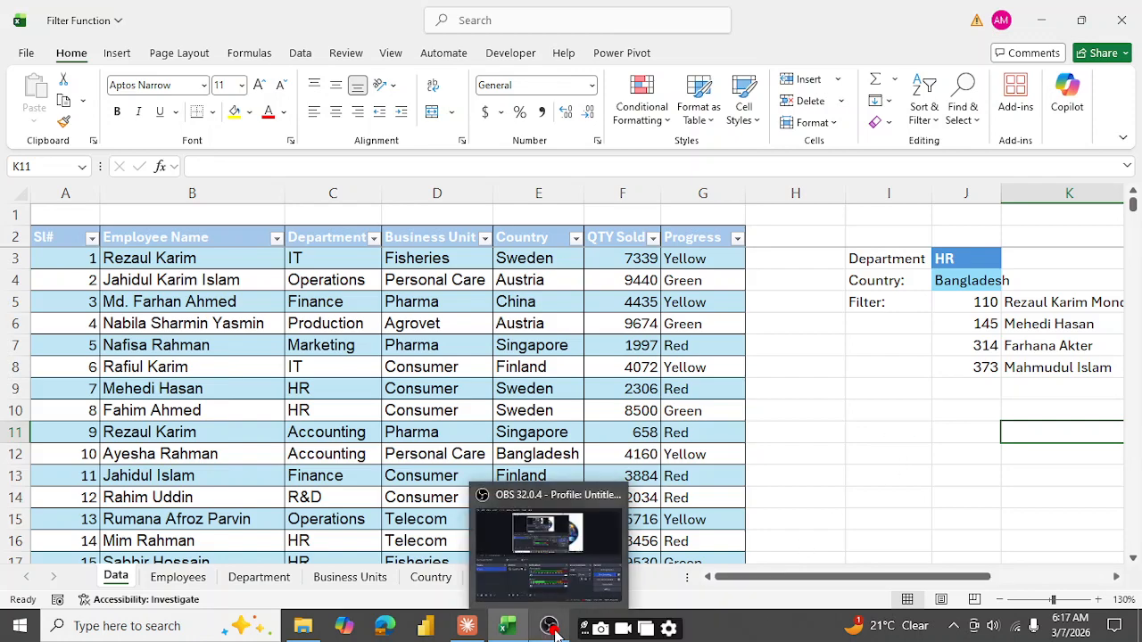